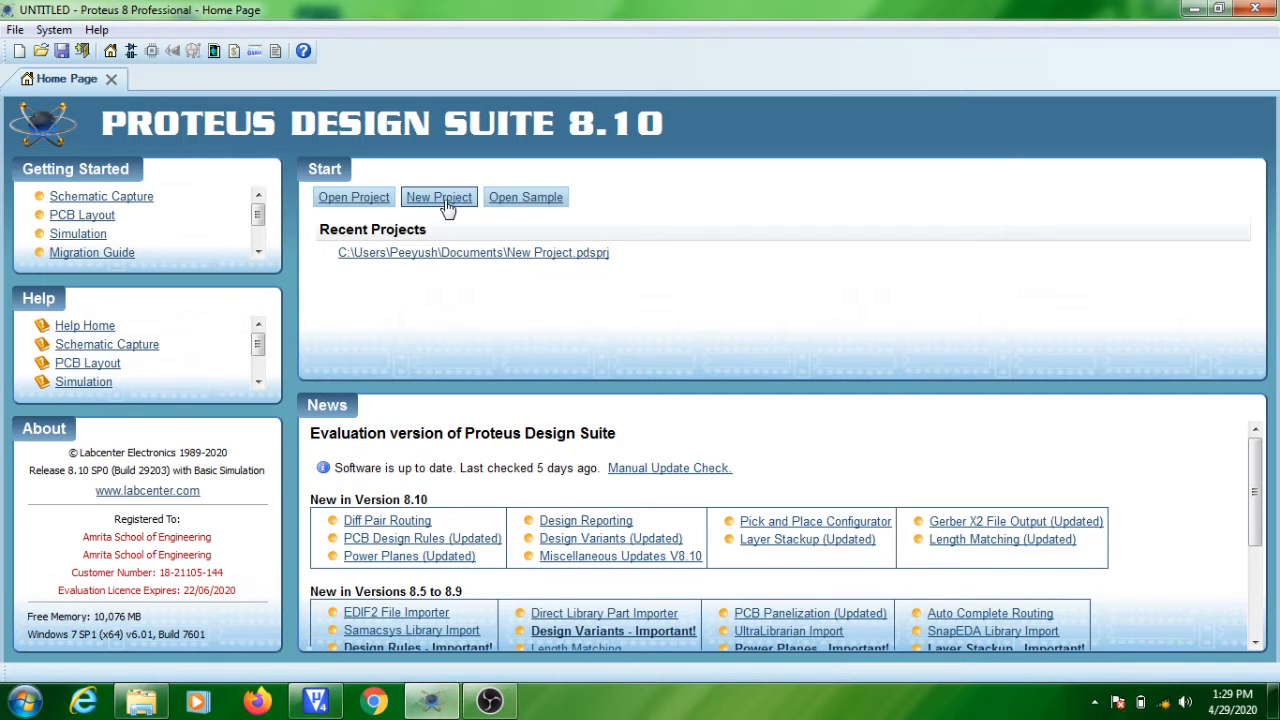
# Create a new project named led_blink with a schematic from the DEFAULT template and no firmware project.
pyautogui.click(445, 200)
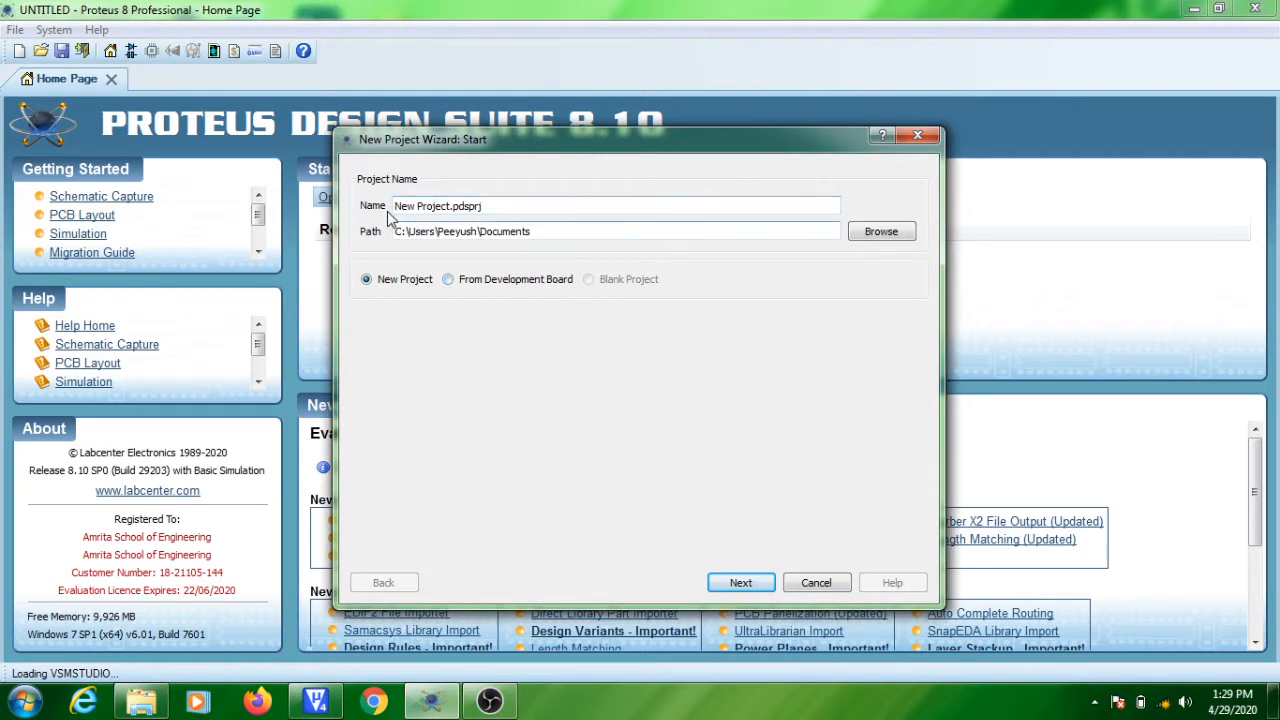
pyautogui.moveTo(451, 206); pyautogui.dragTo(351, 210)
pyautogui.write('led_b')
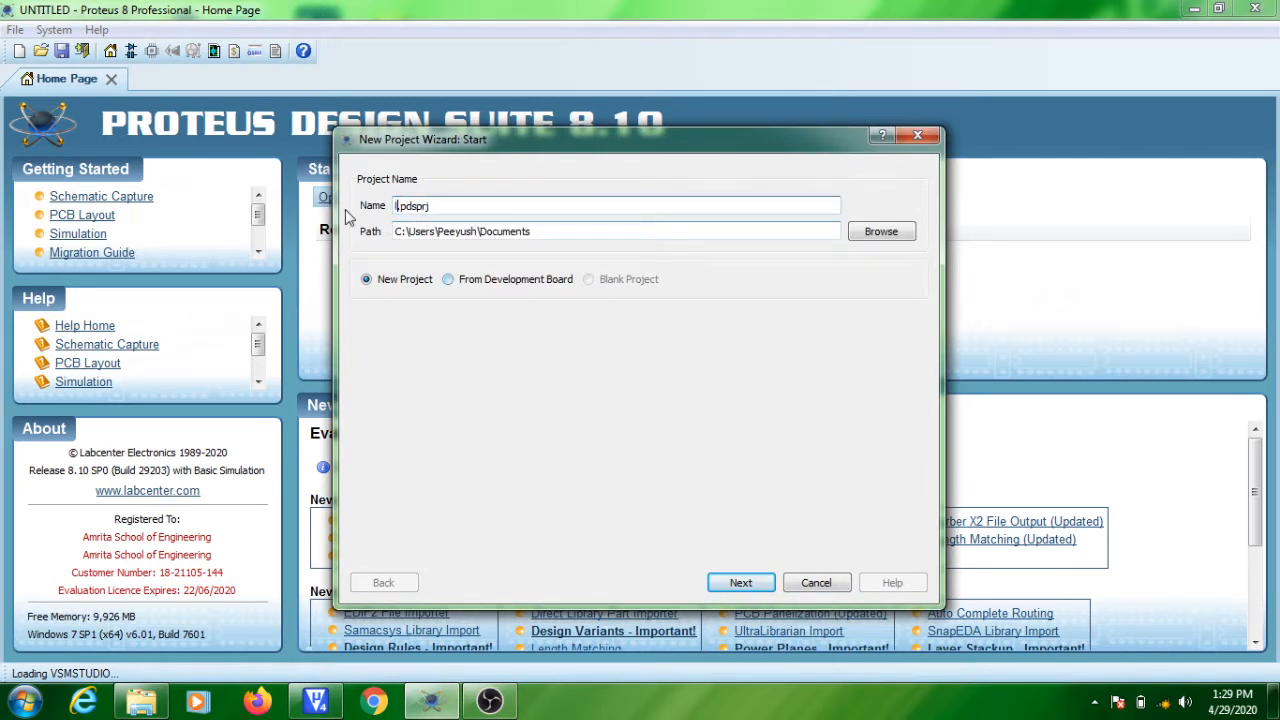
pyautogui.write('link')
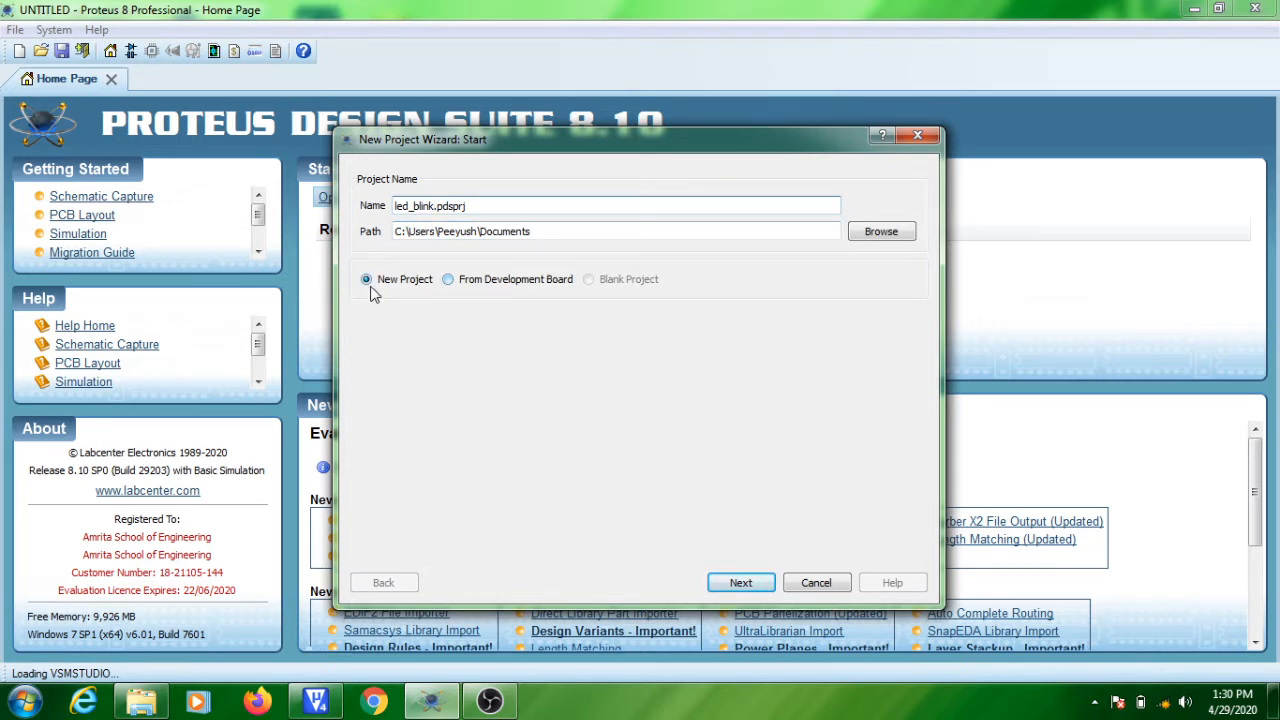
pyautogui.click(741, 585)
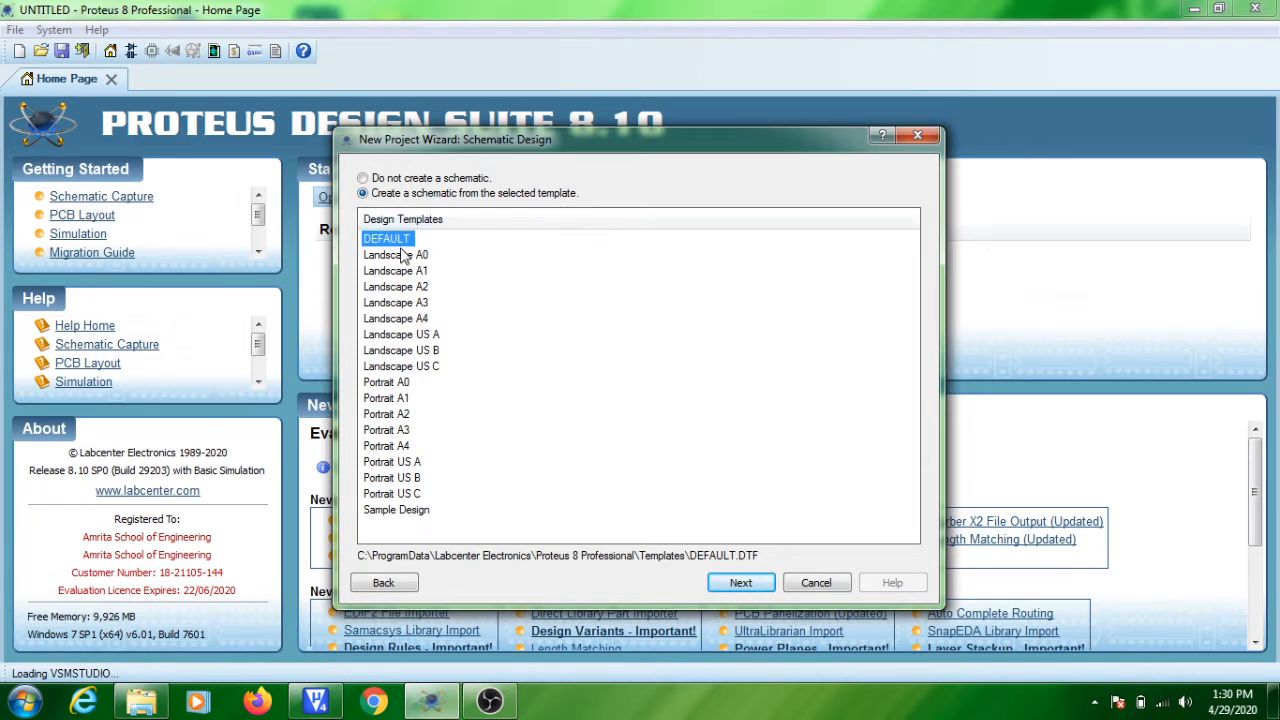
pyautogui.click(750, 592)
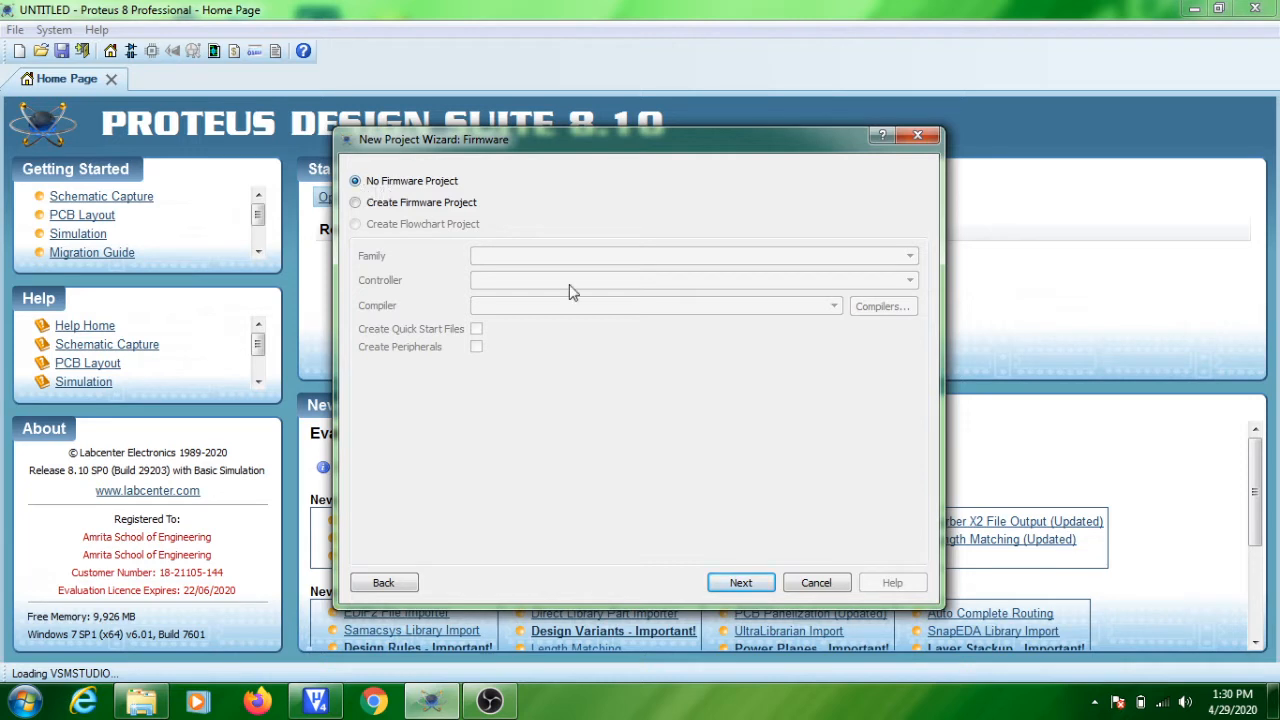
pyautogui.click(743, 588)
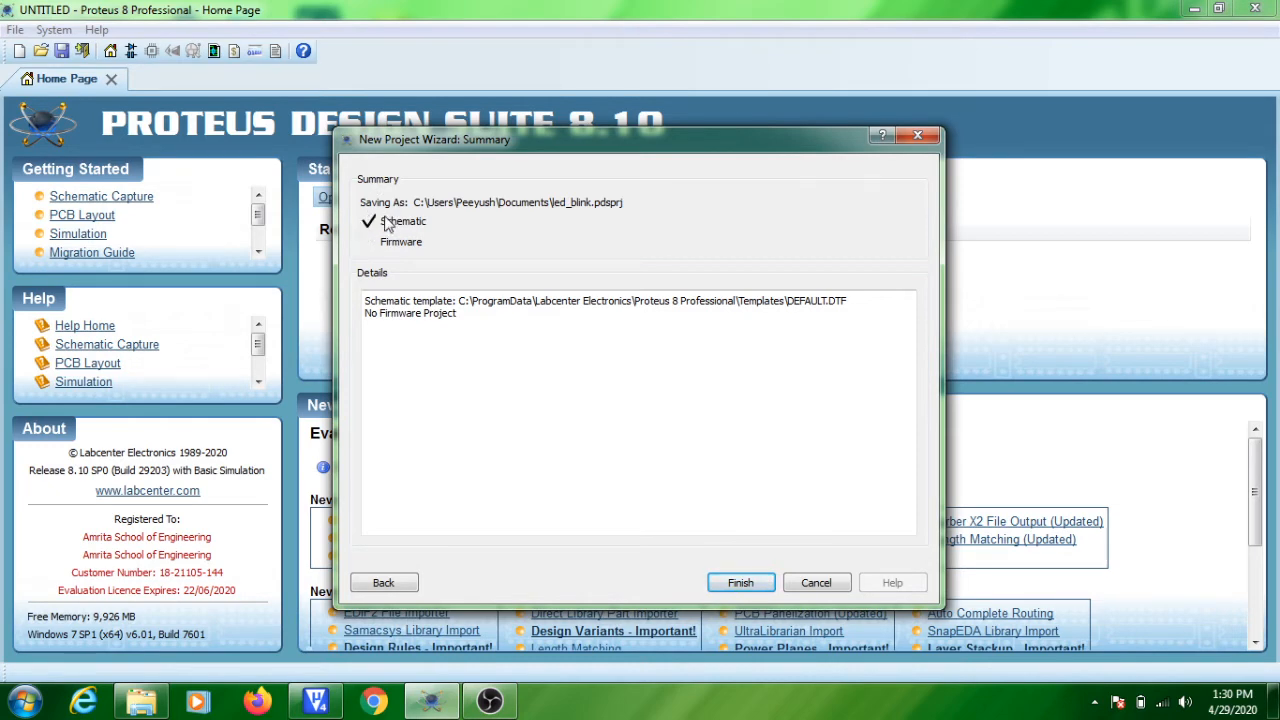
pyautogui.click(741, 584)
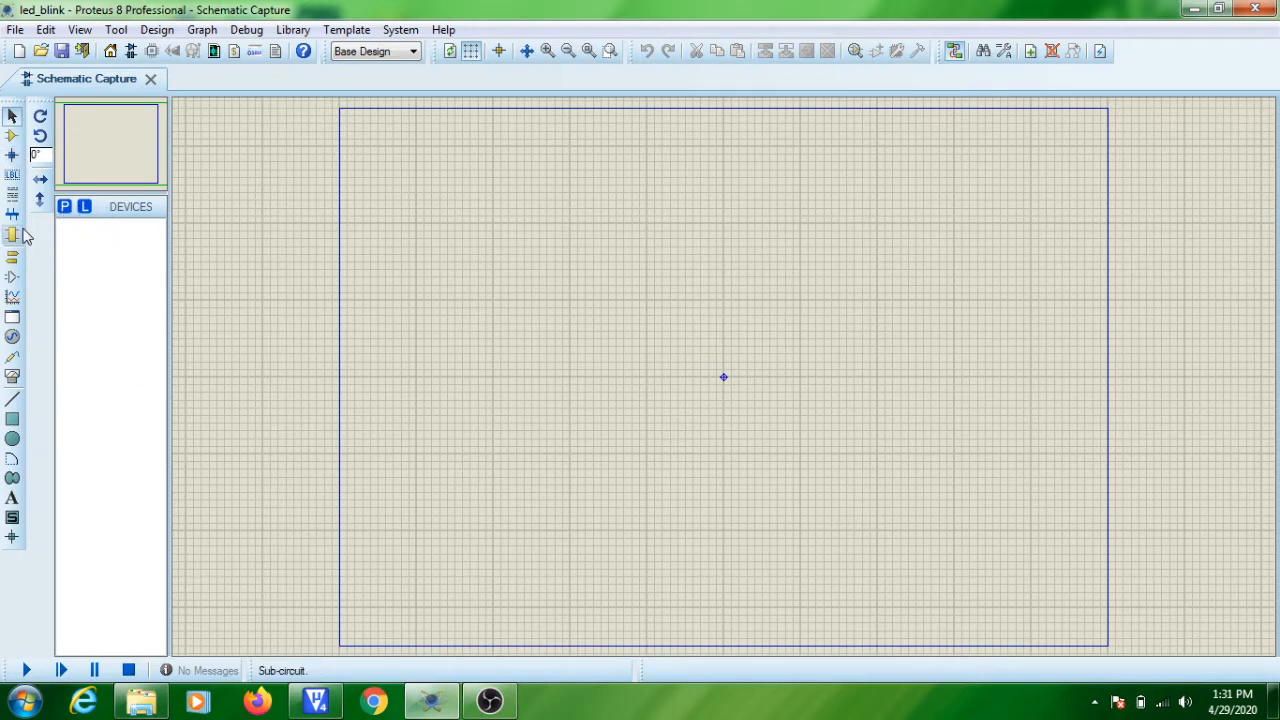
# Search the component library for lpc2138 and add the LPC2138 microcontroller to the project's device list.
pyautogui.click(14, 138)
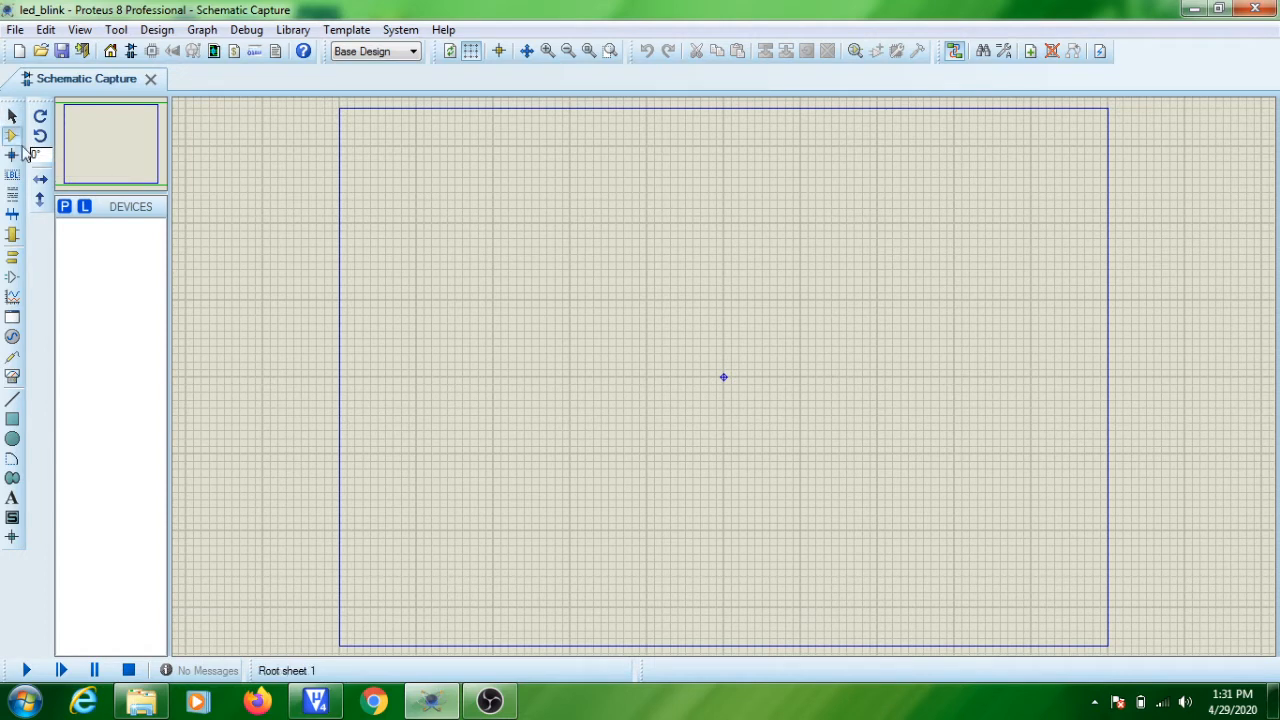
pyautogui.click(64, 207)
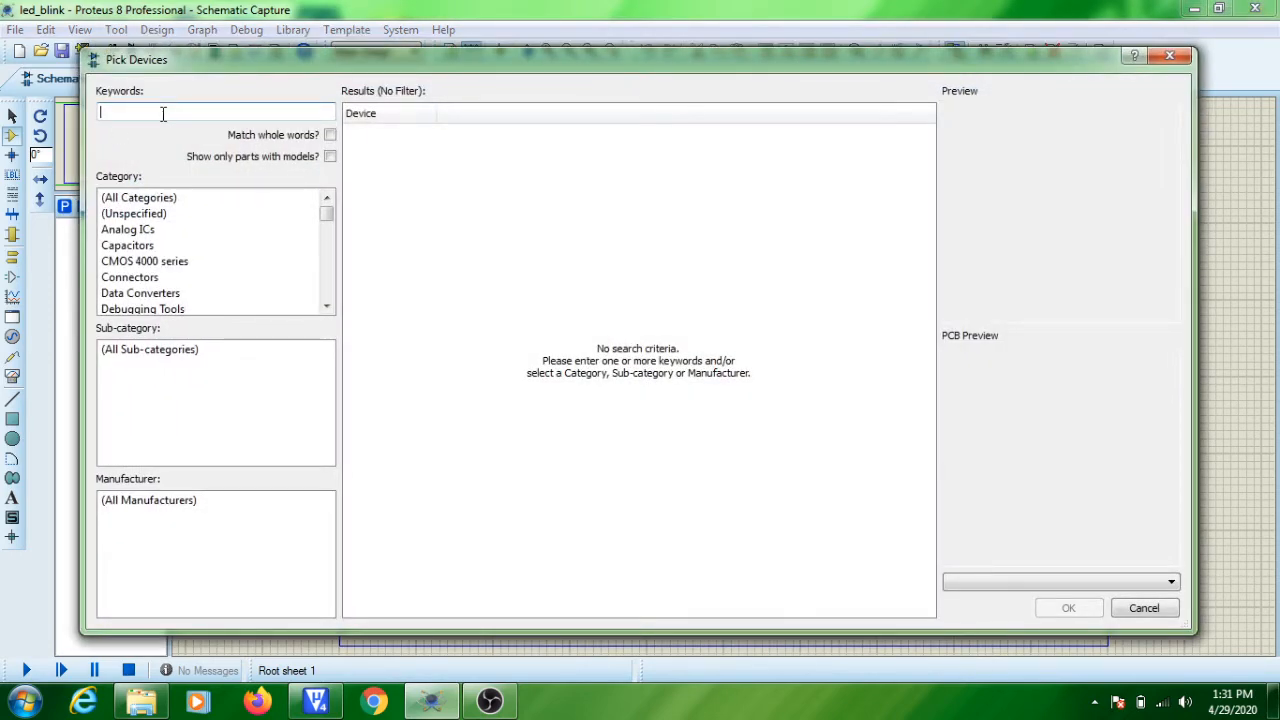
pyautogui.write('lpc2138')
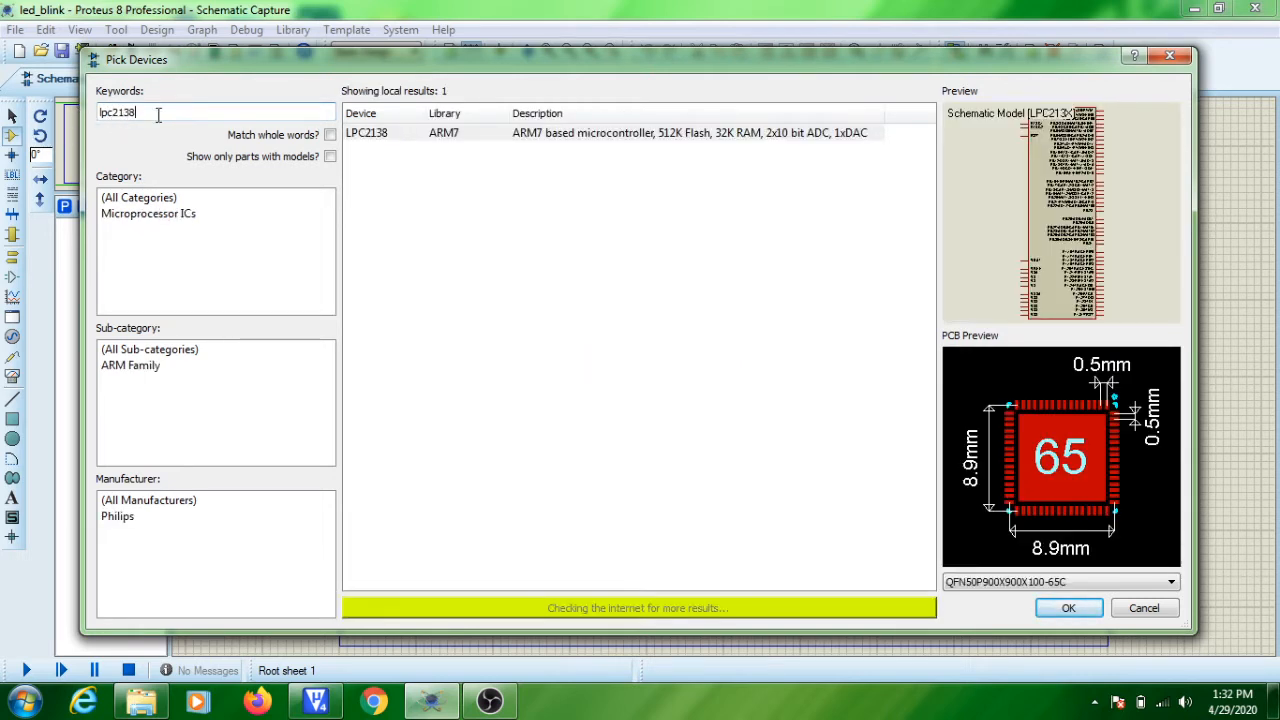
pyautogui.click(380, 140)
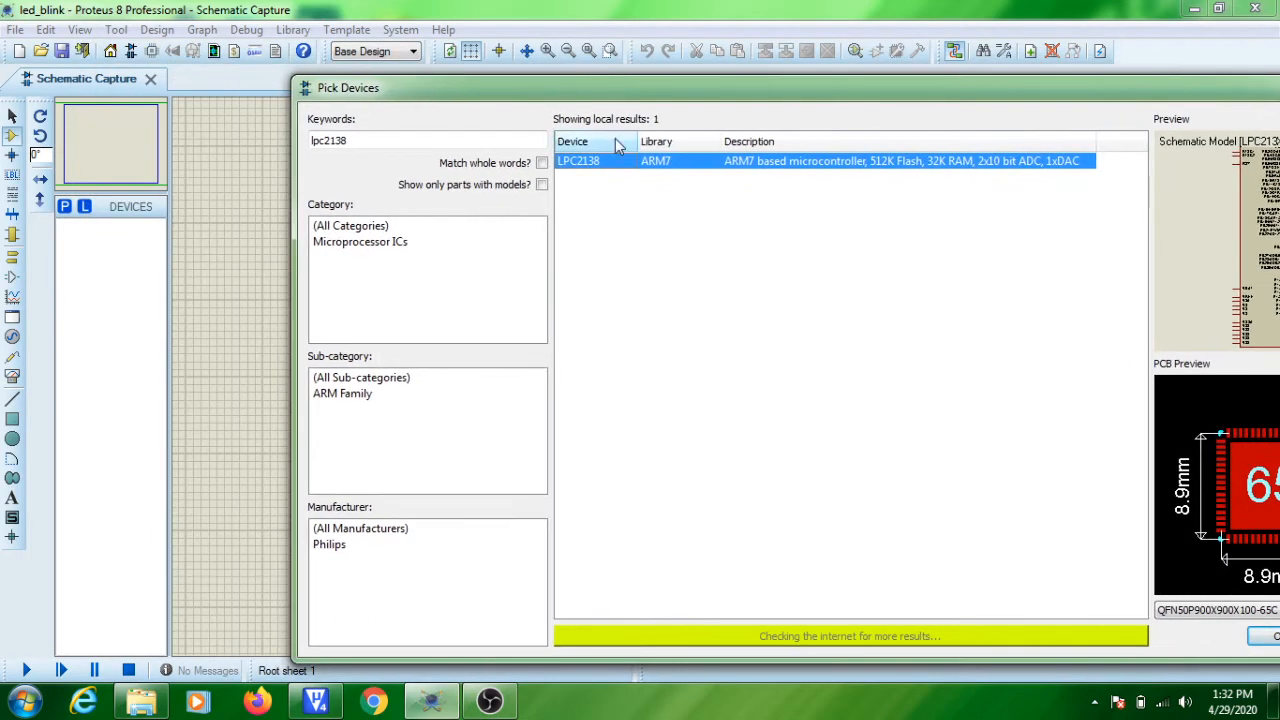
pyautogui.doubleClick(610, 164)
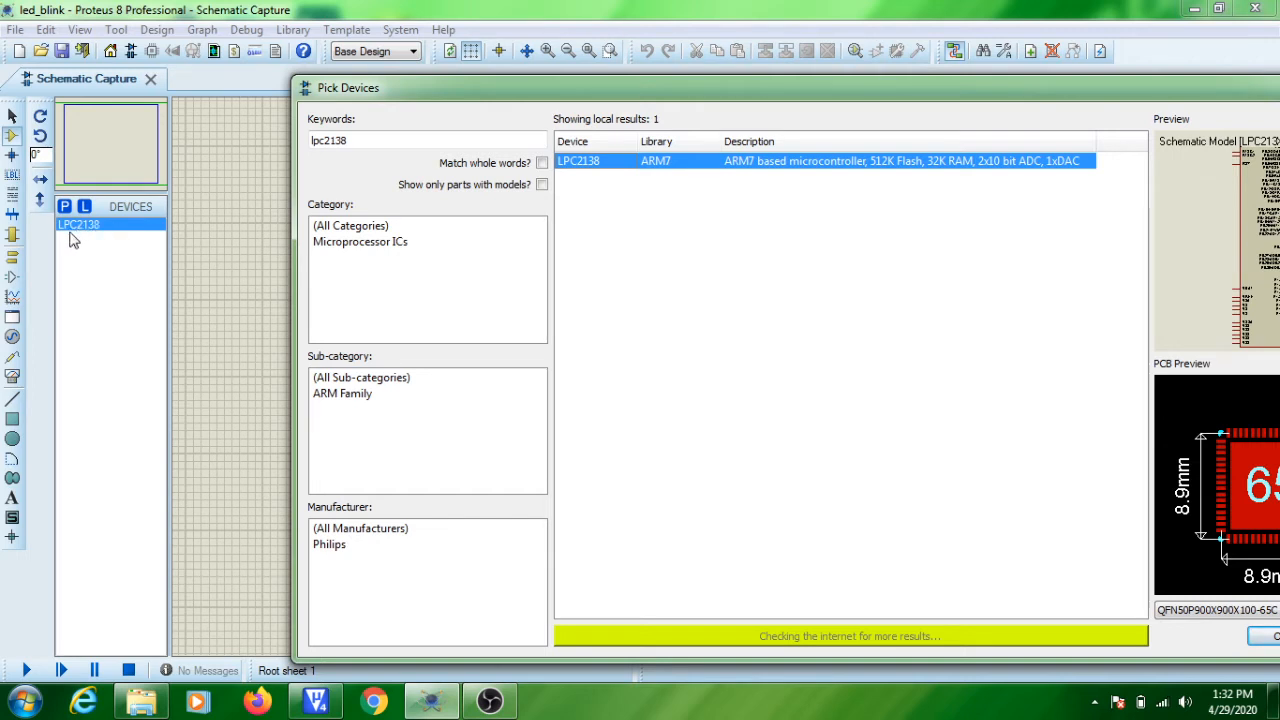
# Search the component library for led-yellow, add LED-YELLOW to the device list and finish picking devices.
pyautogui.moveTo(369, 140); pyautogui.dragTo(296, 140)
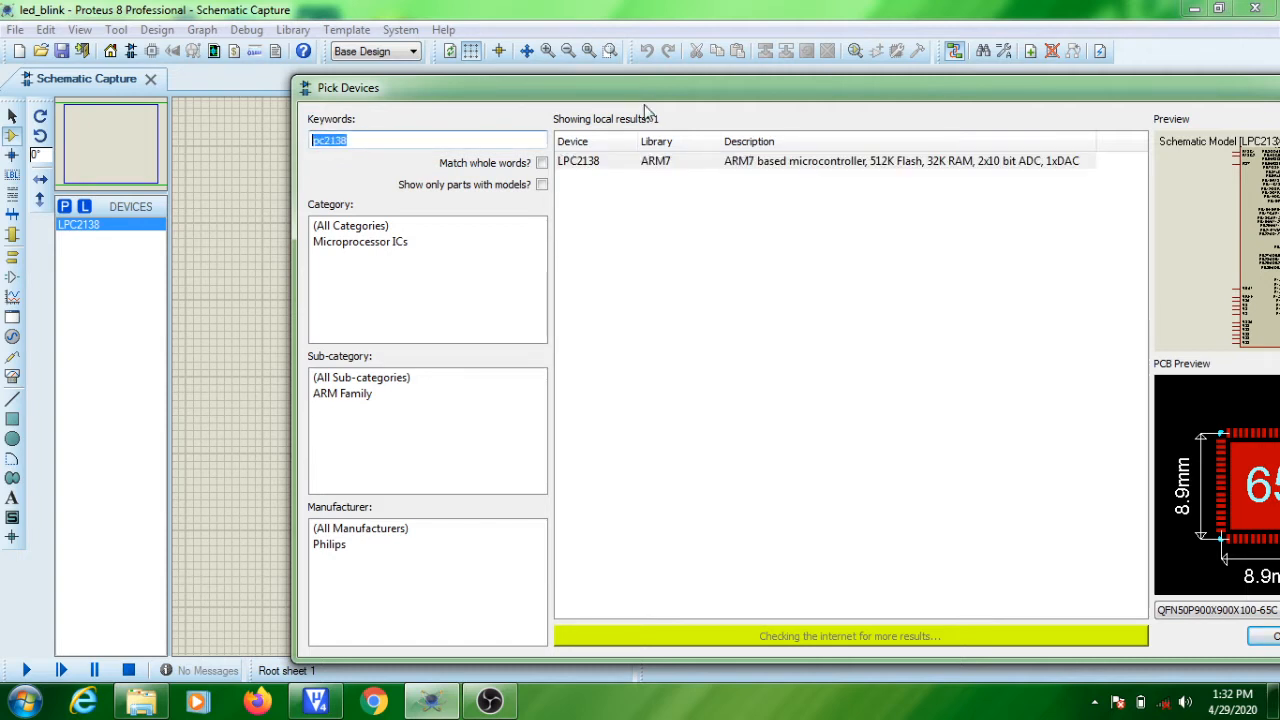
pyautogui.write('led-yel')
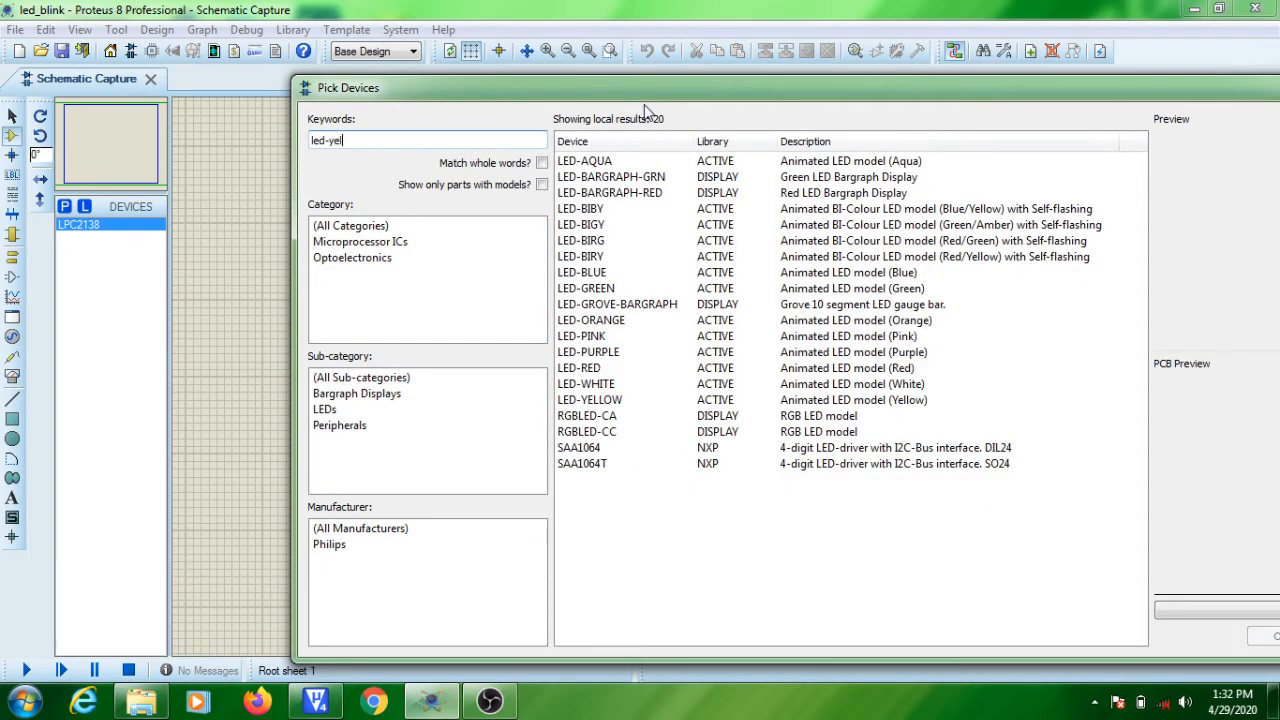
pyautogui.write('low')
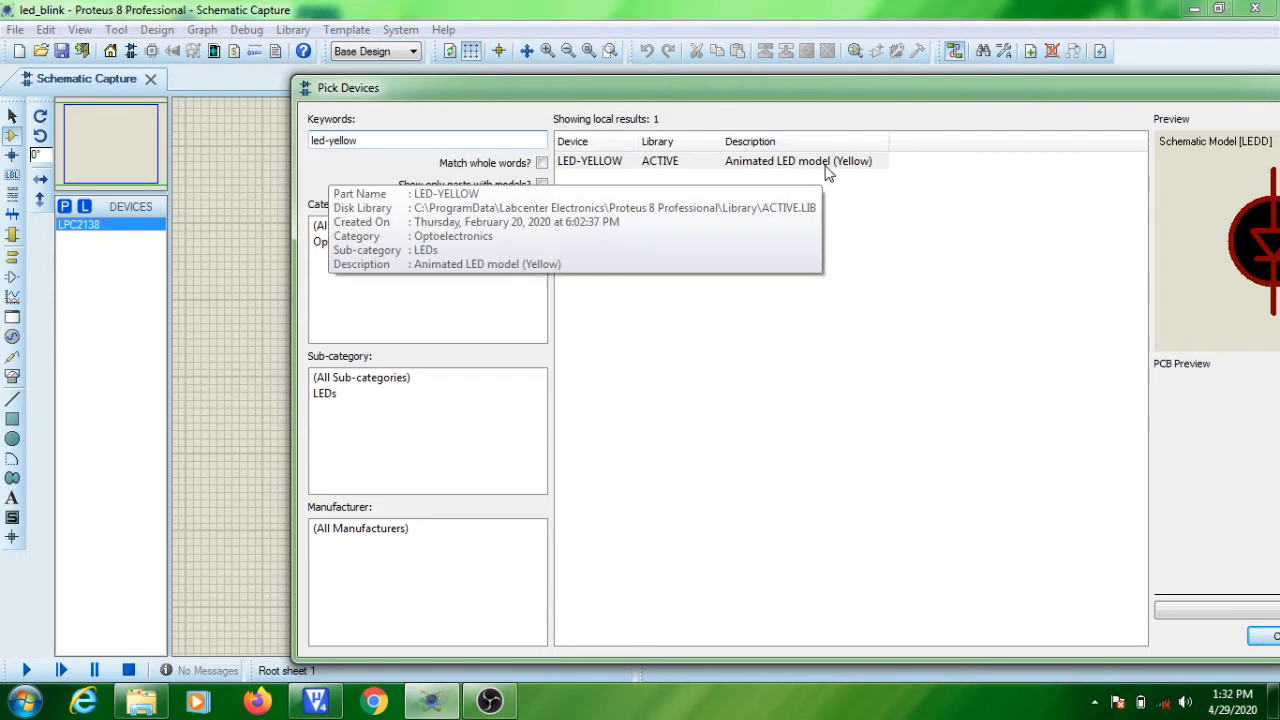
pyautogui.click(612, 163)
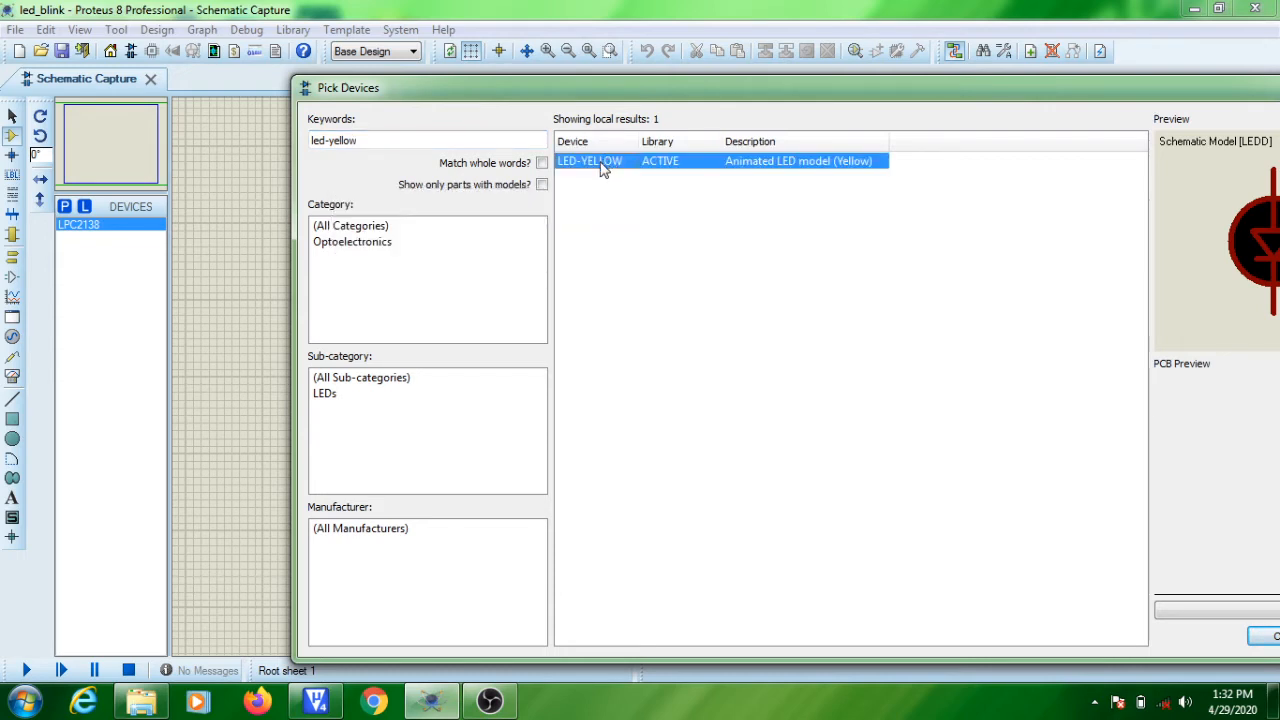
pyautogui.doubleClick(601, 170)
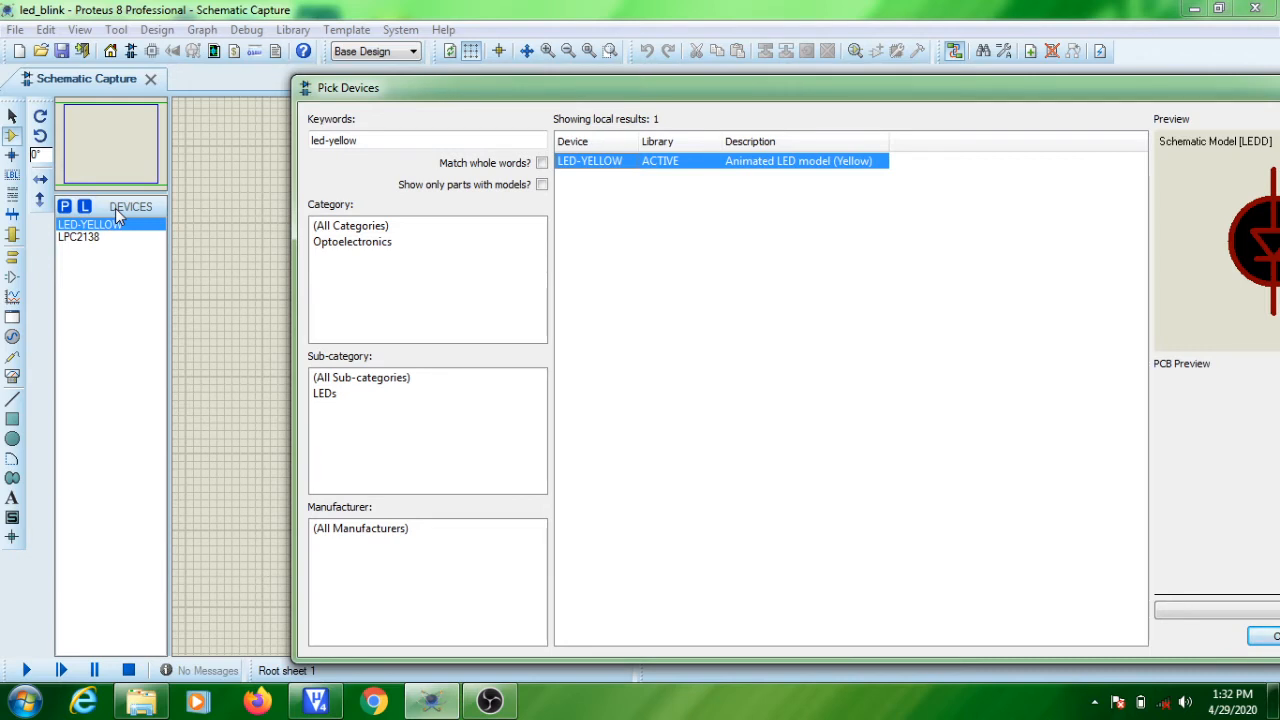
pyautogui.moveTo(586, 96); pyautogui.dragTo(529, 95)
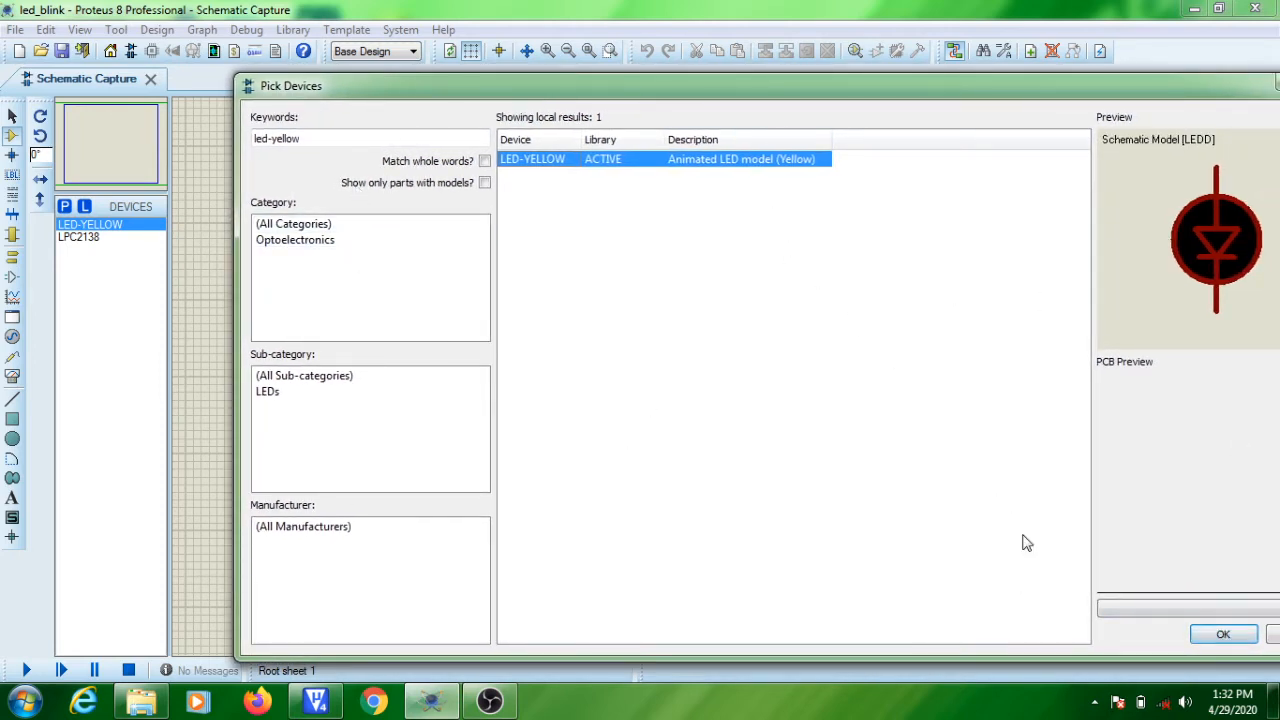
pyautogui.click(1222, 637)
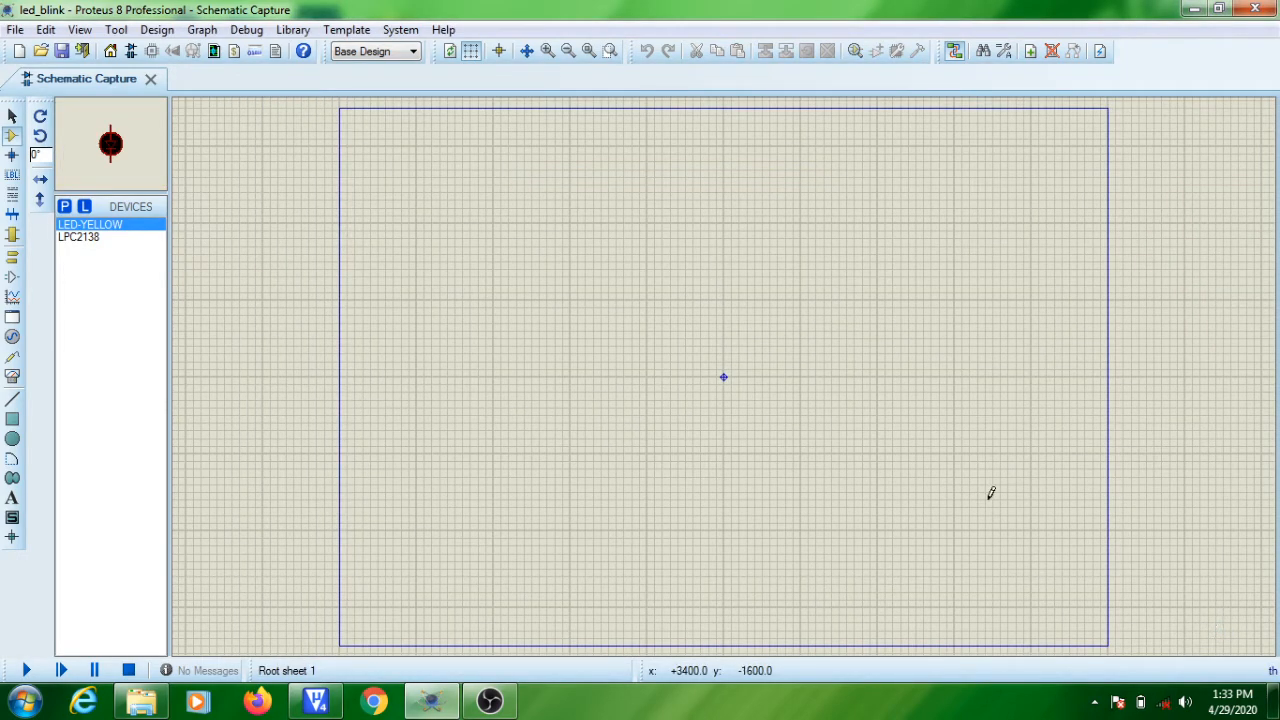
pyautogui.click(88, 238)
pyautogui.click(95, 226)
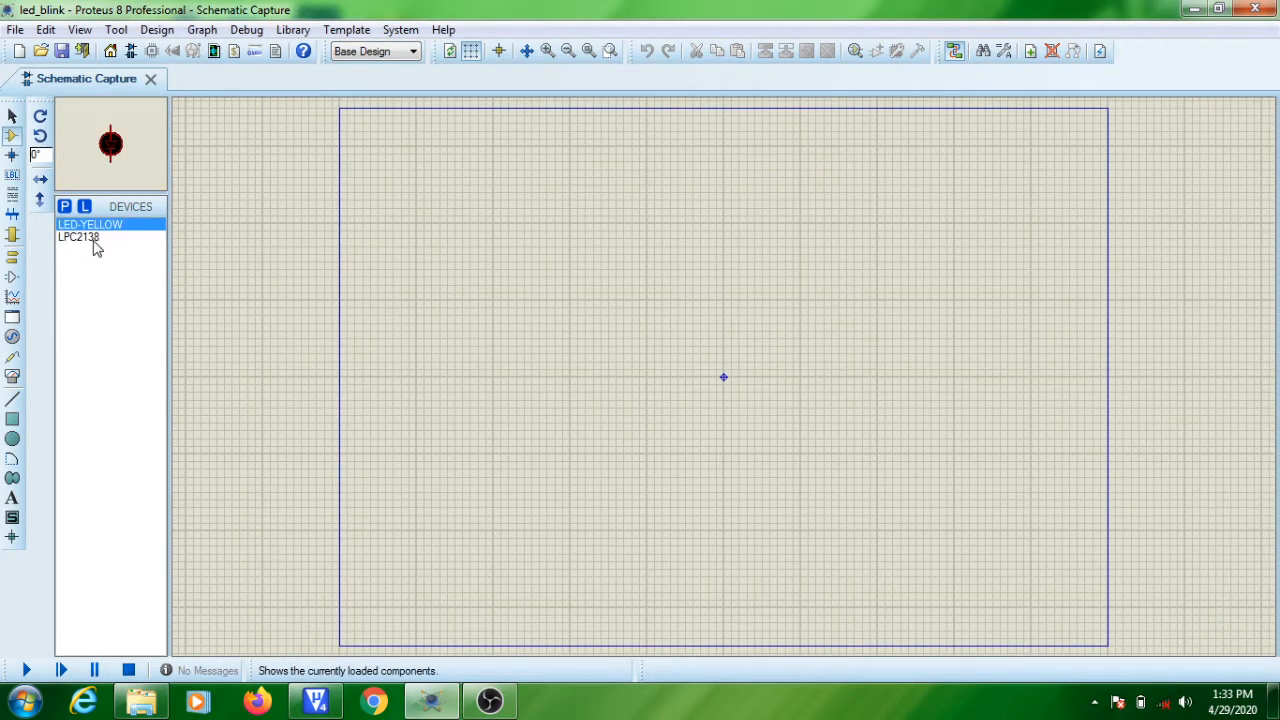
pyautogui.click(95, 239)
pyautogui.click(103, 225)
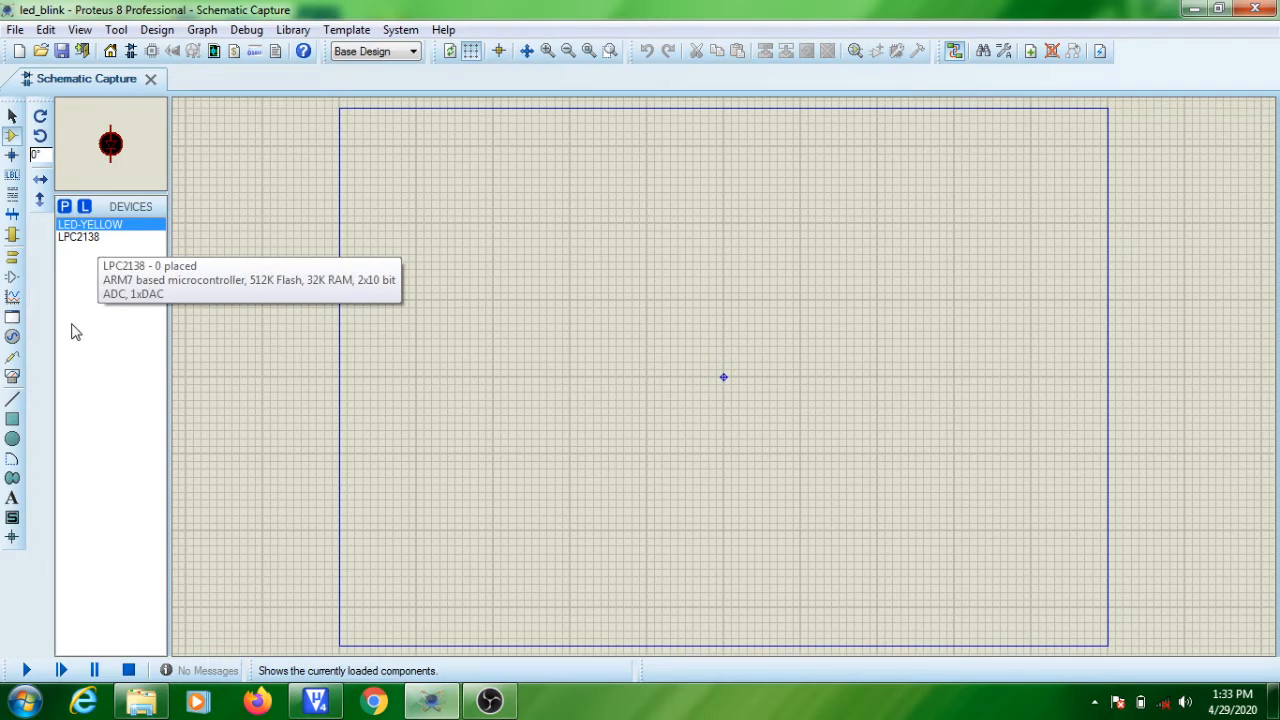
# Place the LPC2138 microcontroller near the centre of the schematic sheet.
pyautogui.click(86, 244)
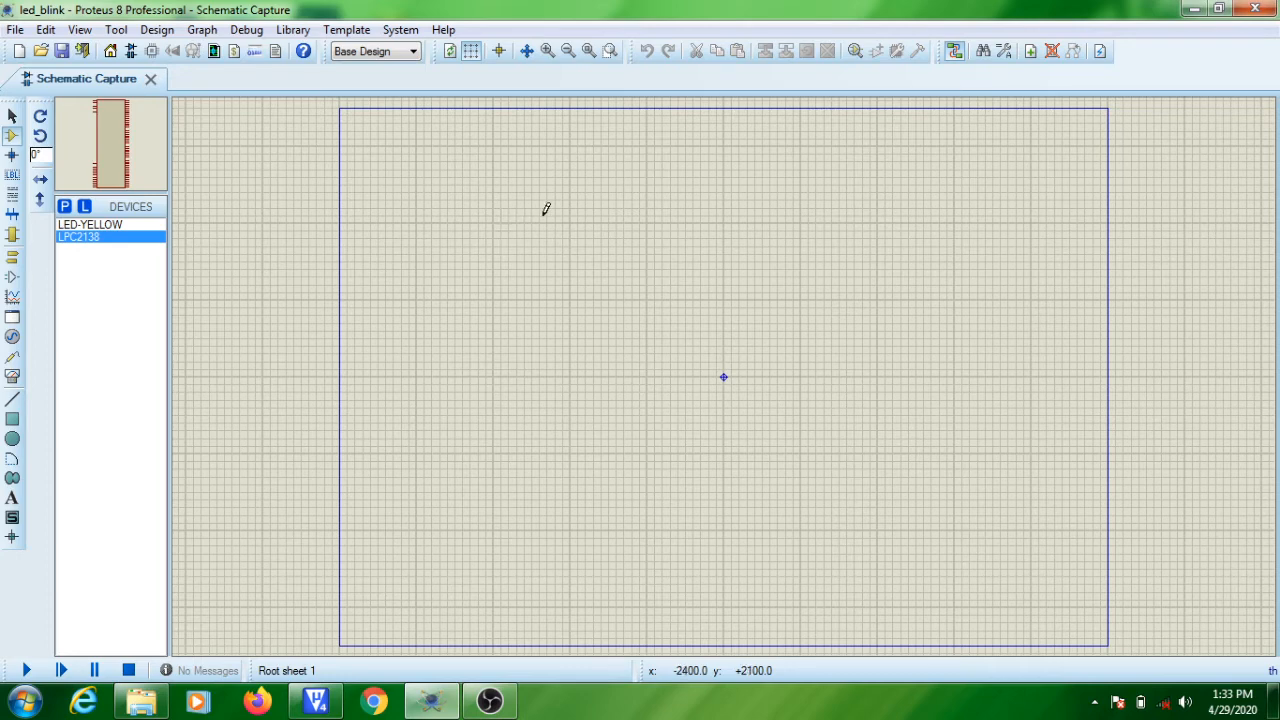
pyautogui.click(614, 208)
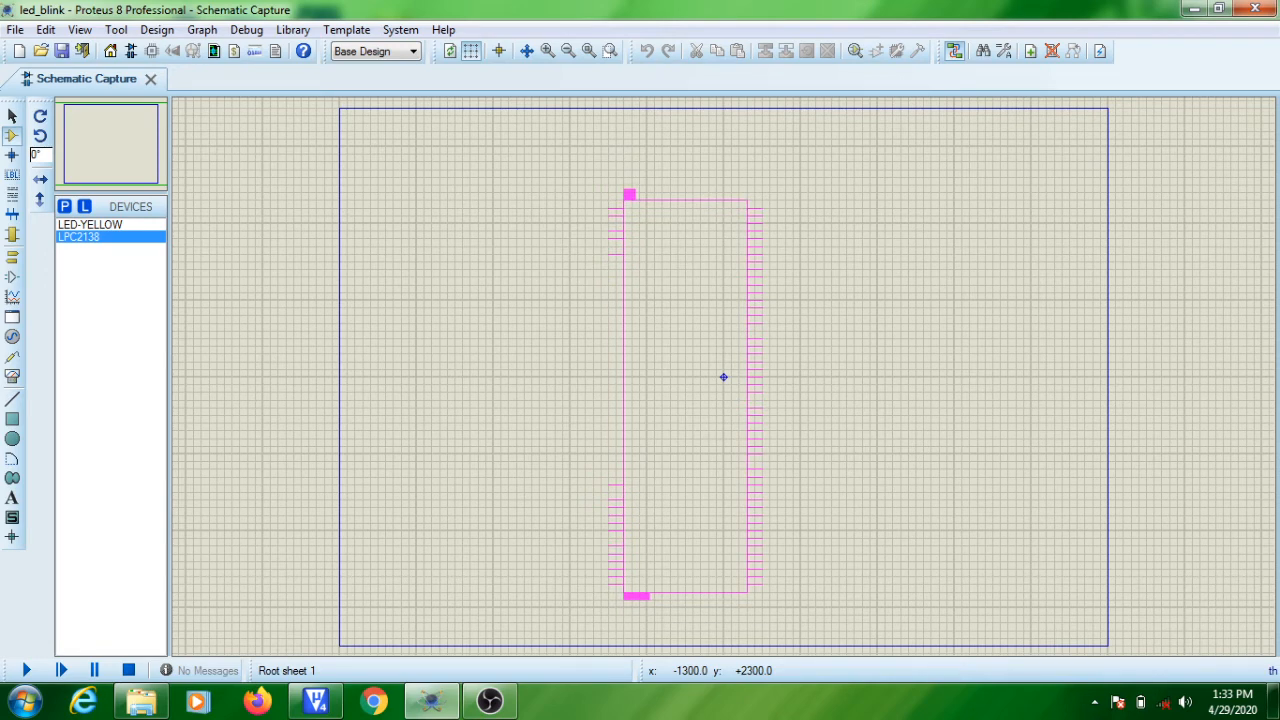
pyautogui.click(723, 377)
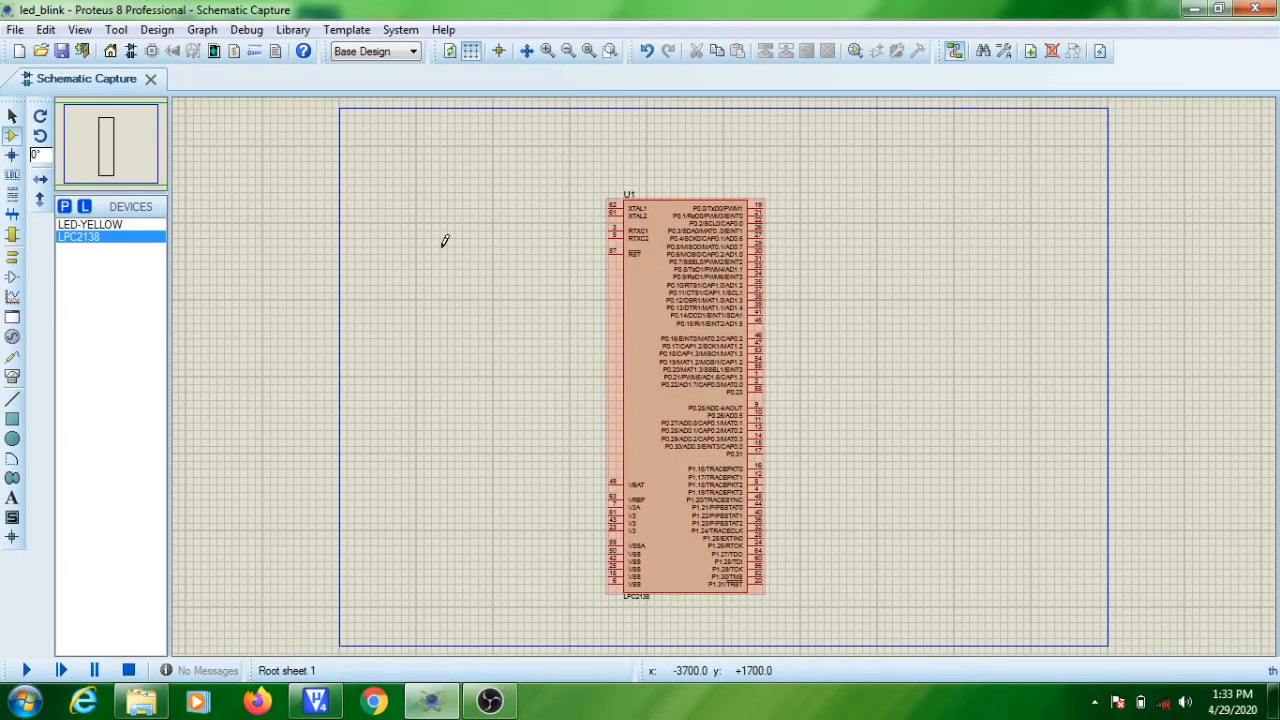
# Place a DC generator beside the LPC2138's supply pins and wire it to the VBAT pin.
pyautogui.click(547, 51)
pyautogui.click(545, 53)
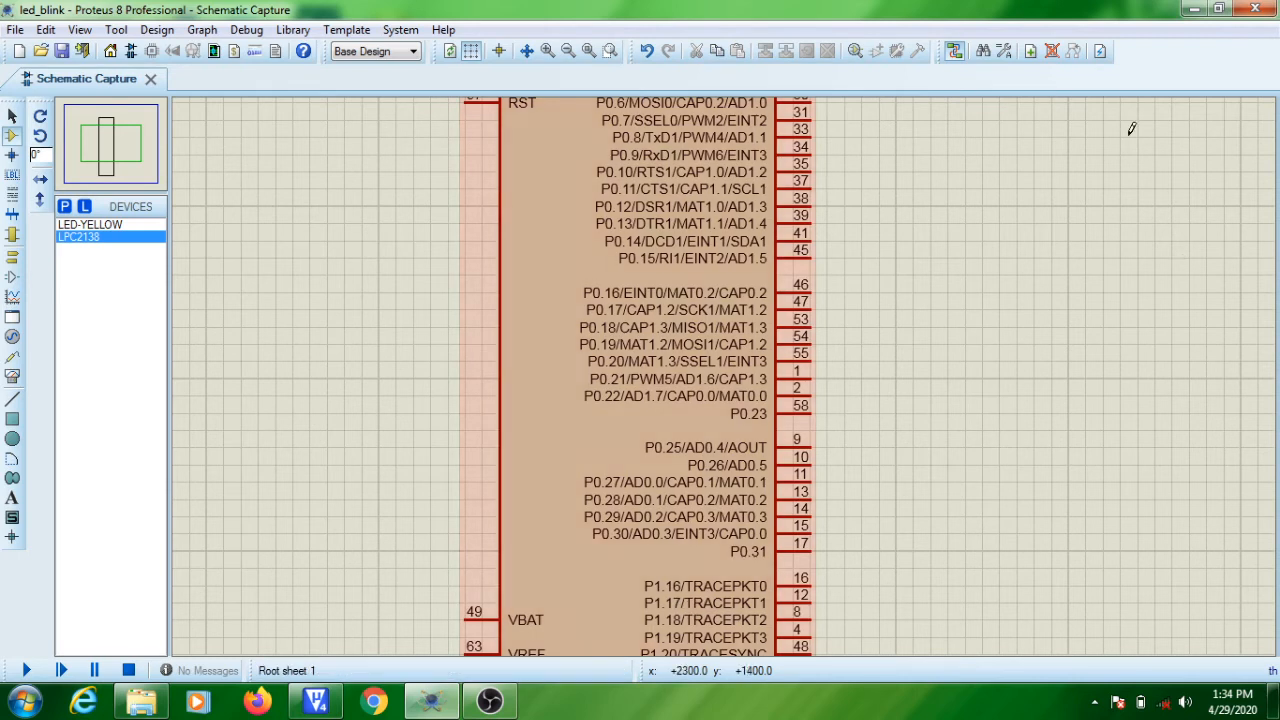
pyautogui.click(130, 148)
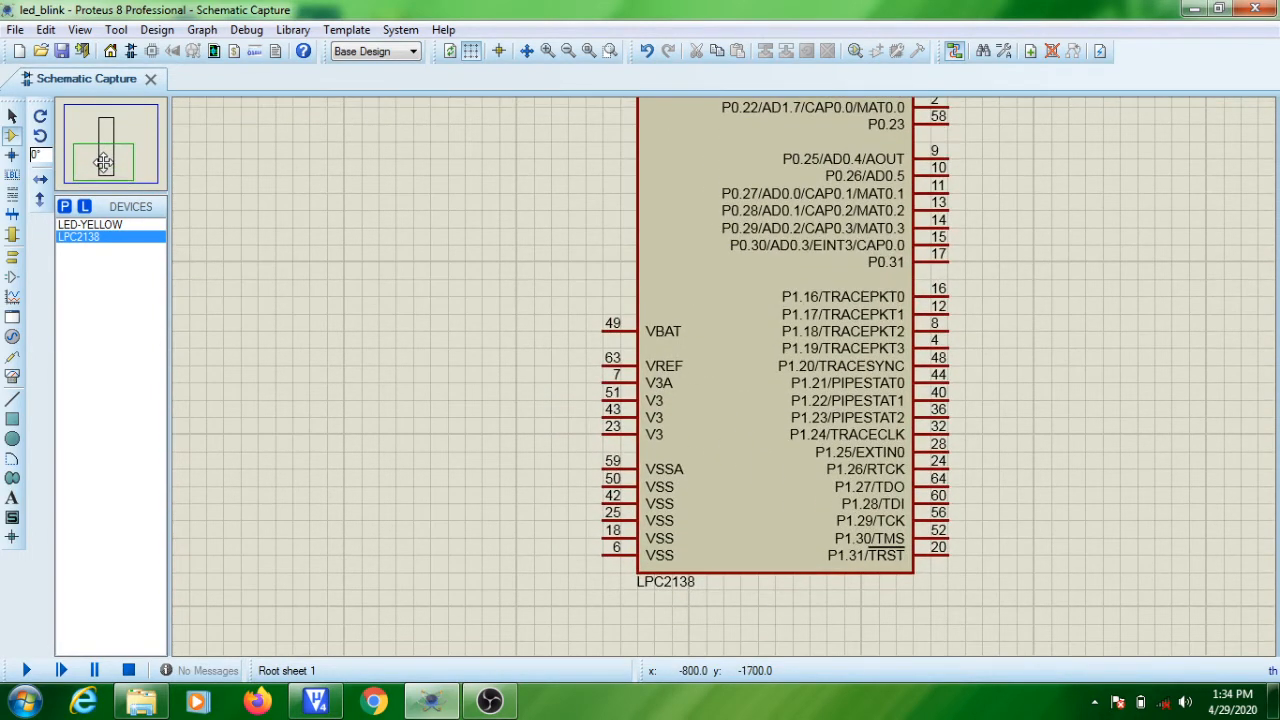
pyautogui.click(104, 162)
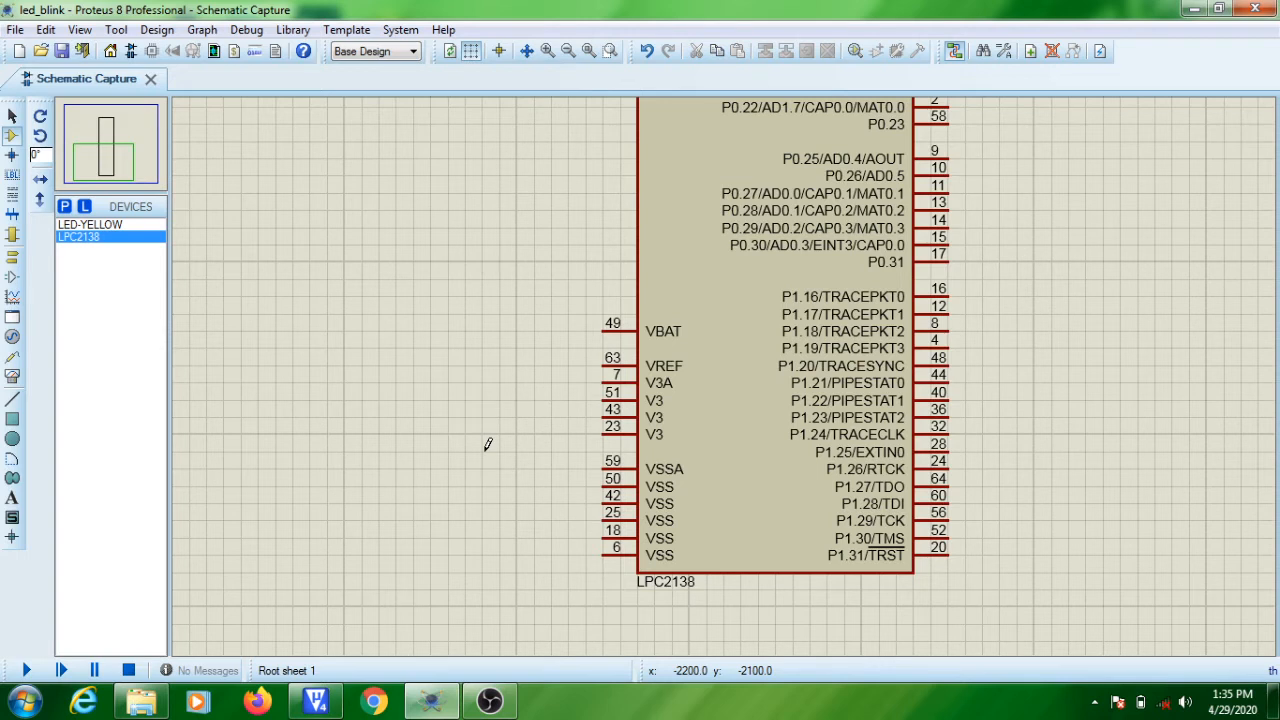
pyautogui.click(13, 338)
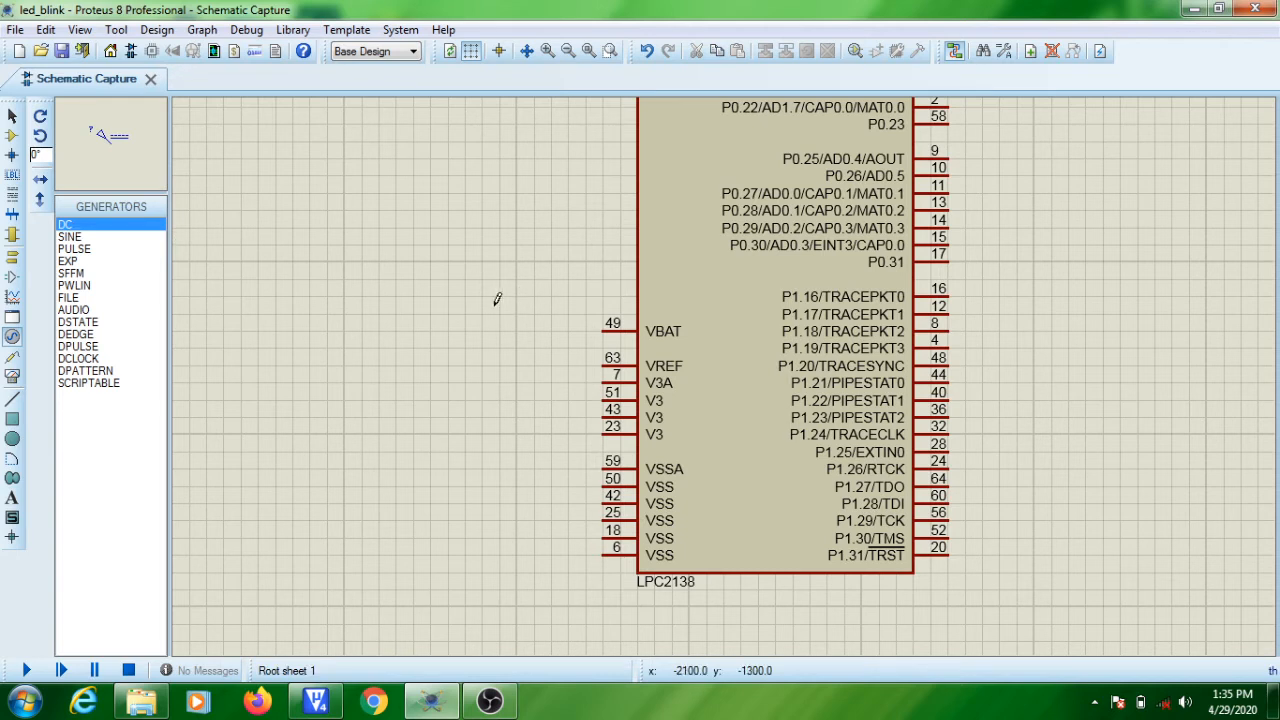
pyautogui.click(527, 310)
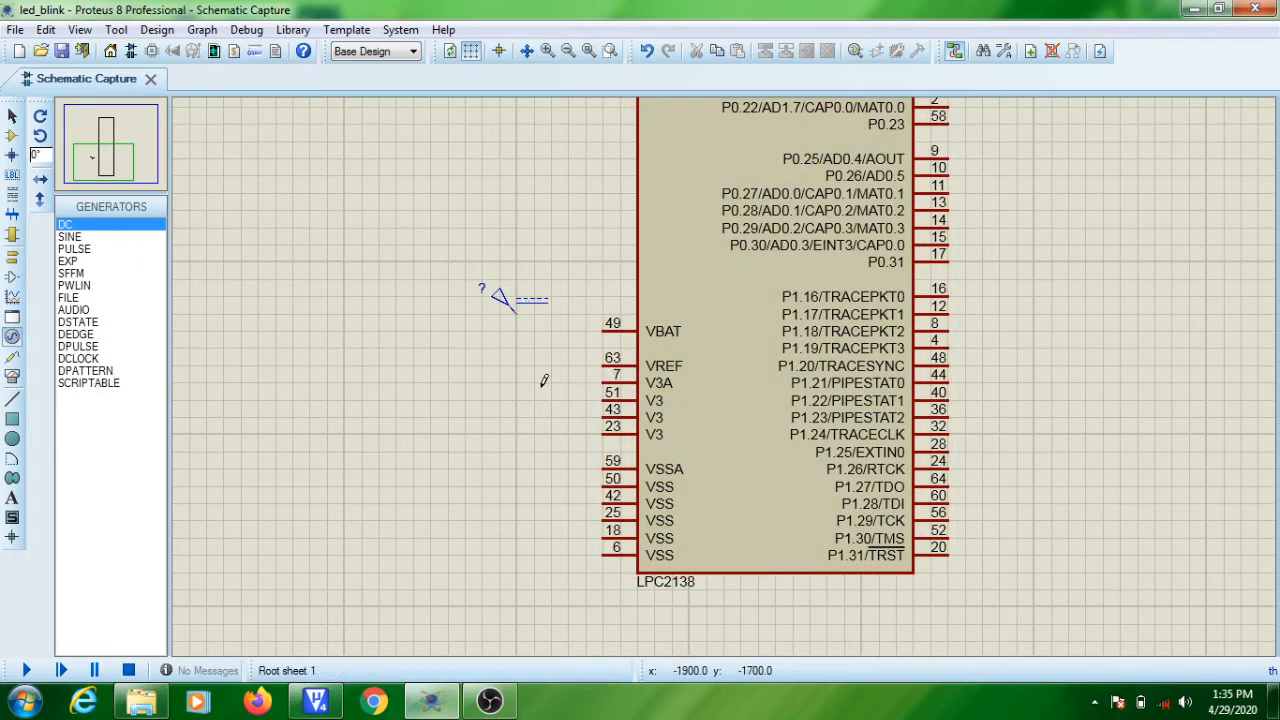
pyautogui.click(517, 310)
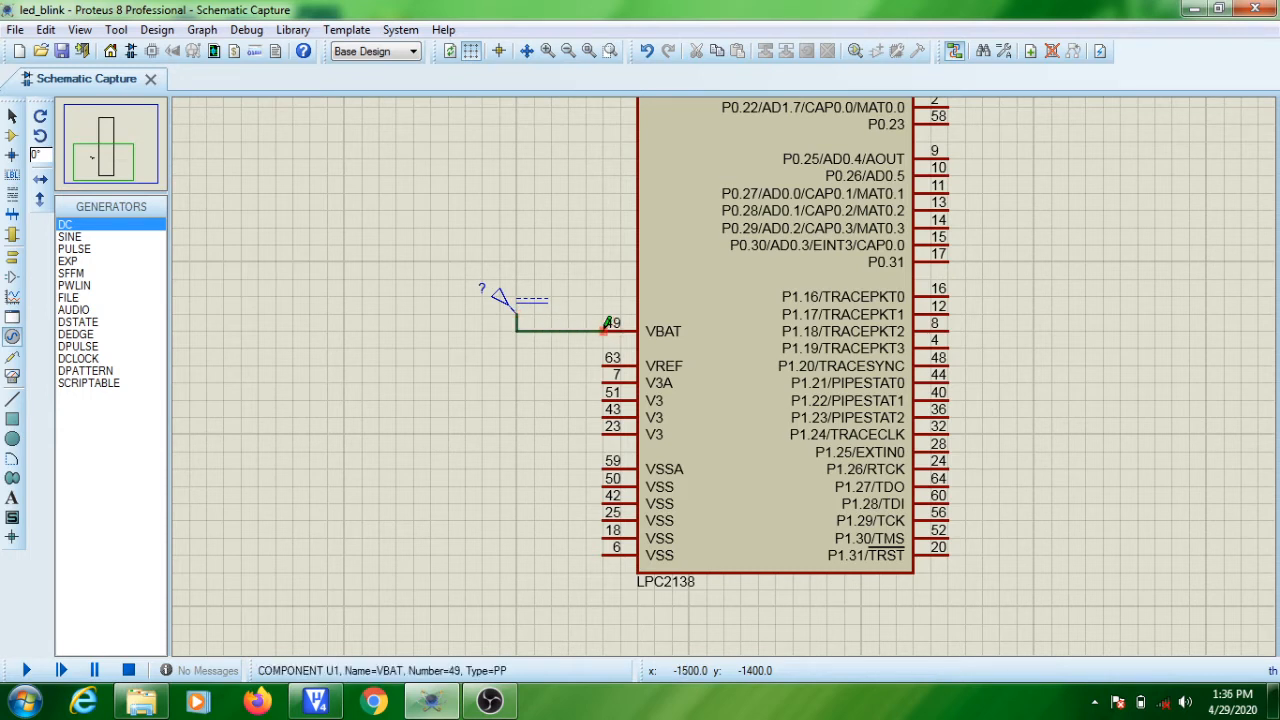
pyautogui.click(606, 324)
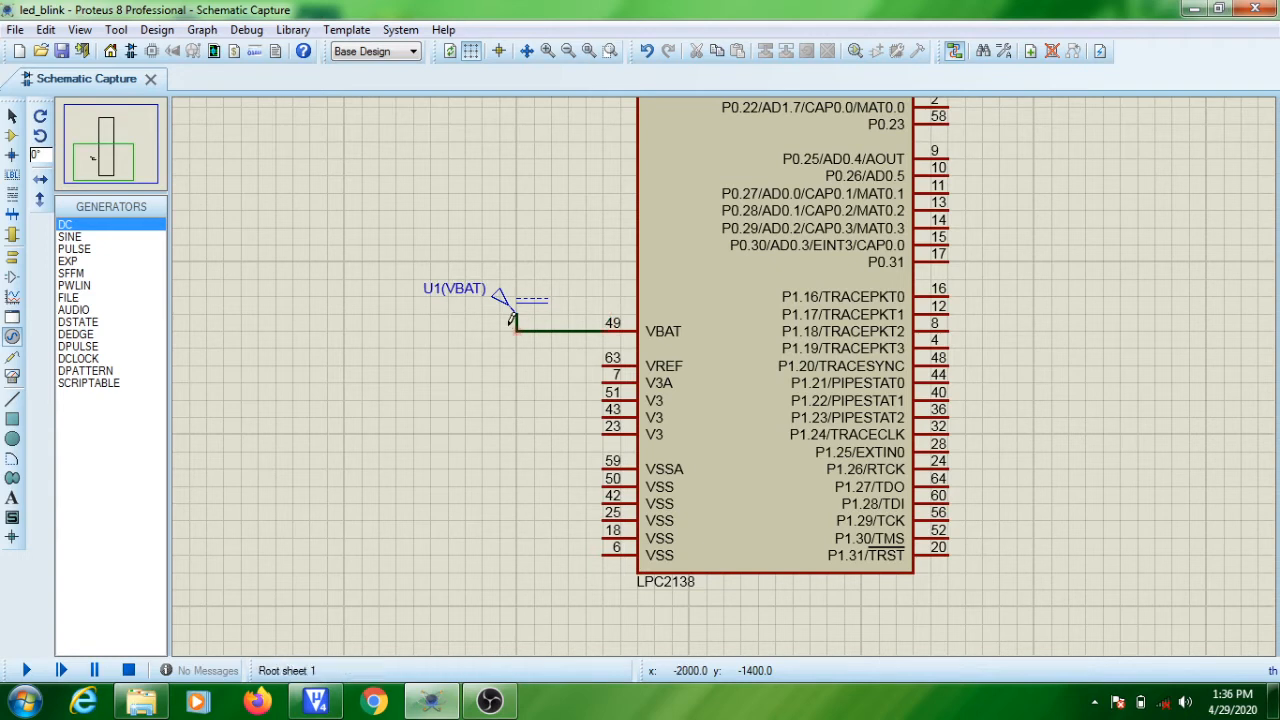
# Wire the LPC2138's VREF, V3A and three V3 pins to the DC generator's supply line.
pyautogui.click(606, 362)
pyautogui.click(516, 331)
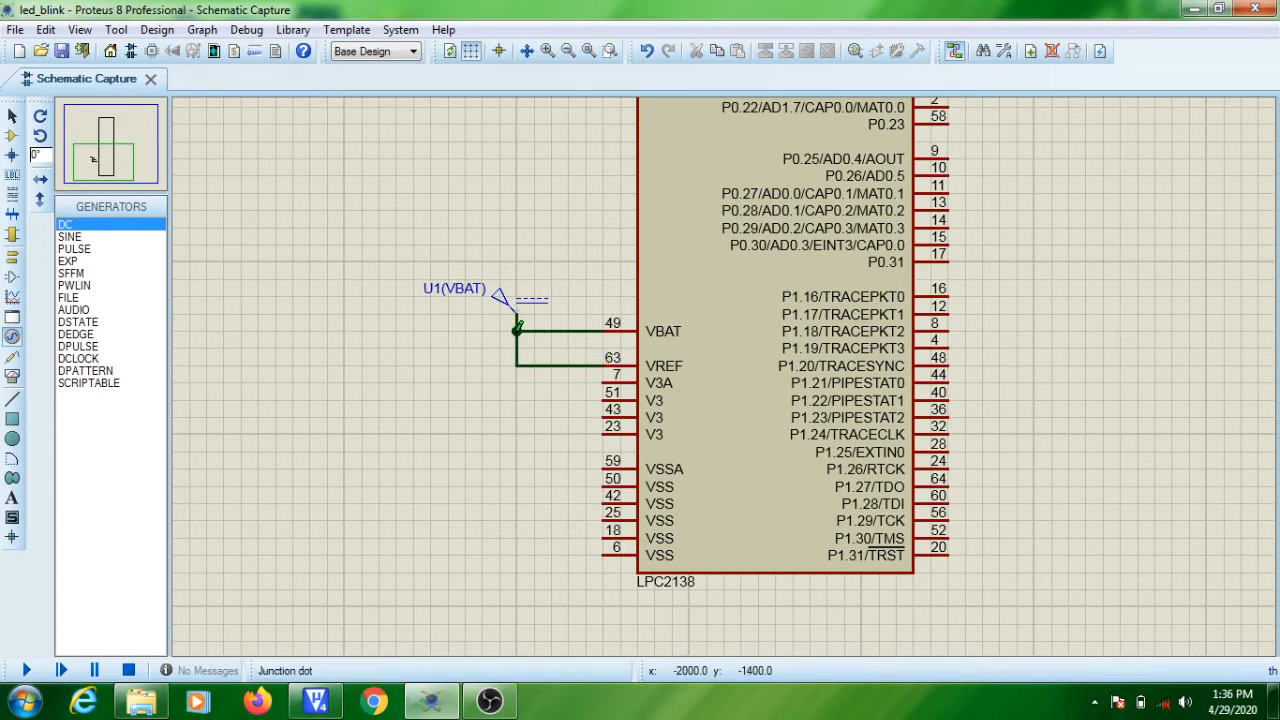
pyautogui.click(605, 378)
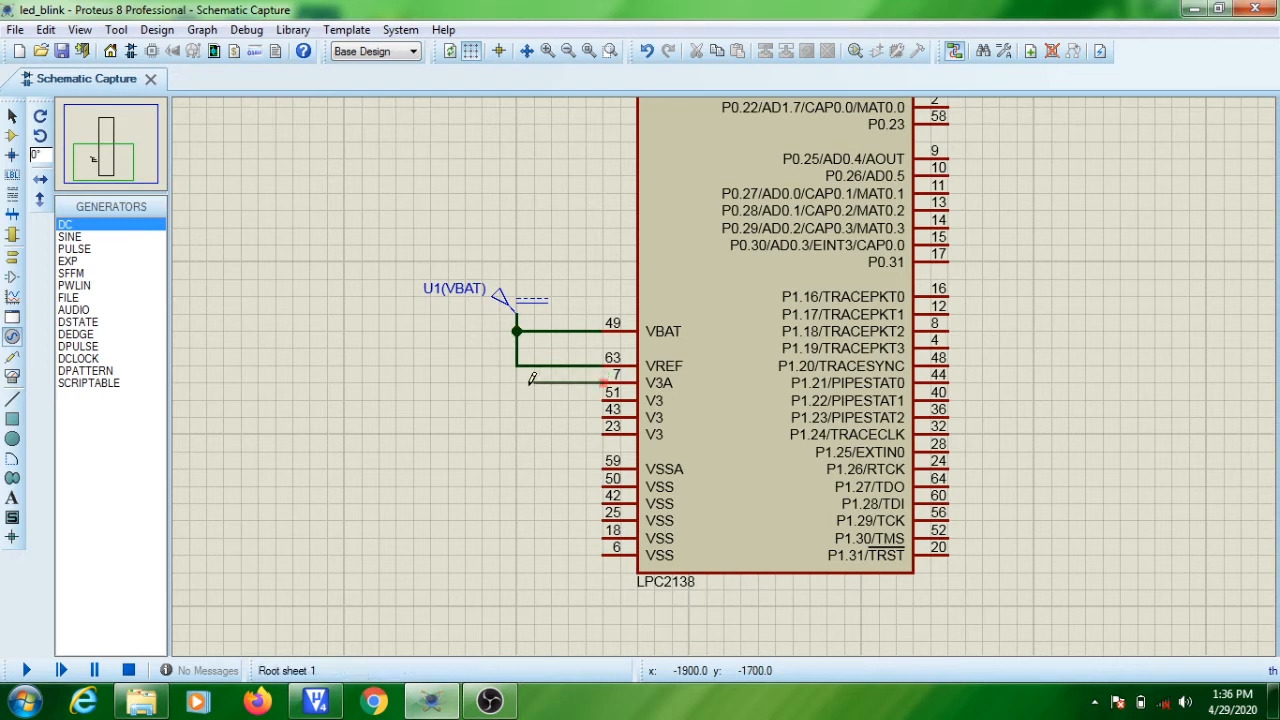
pyautogui.click(516, 365)
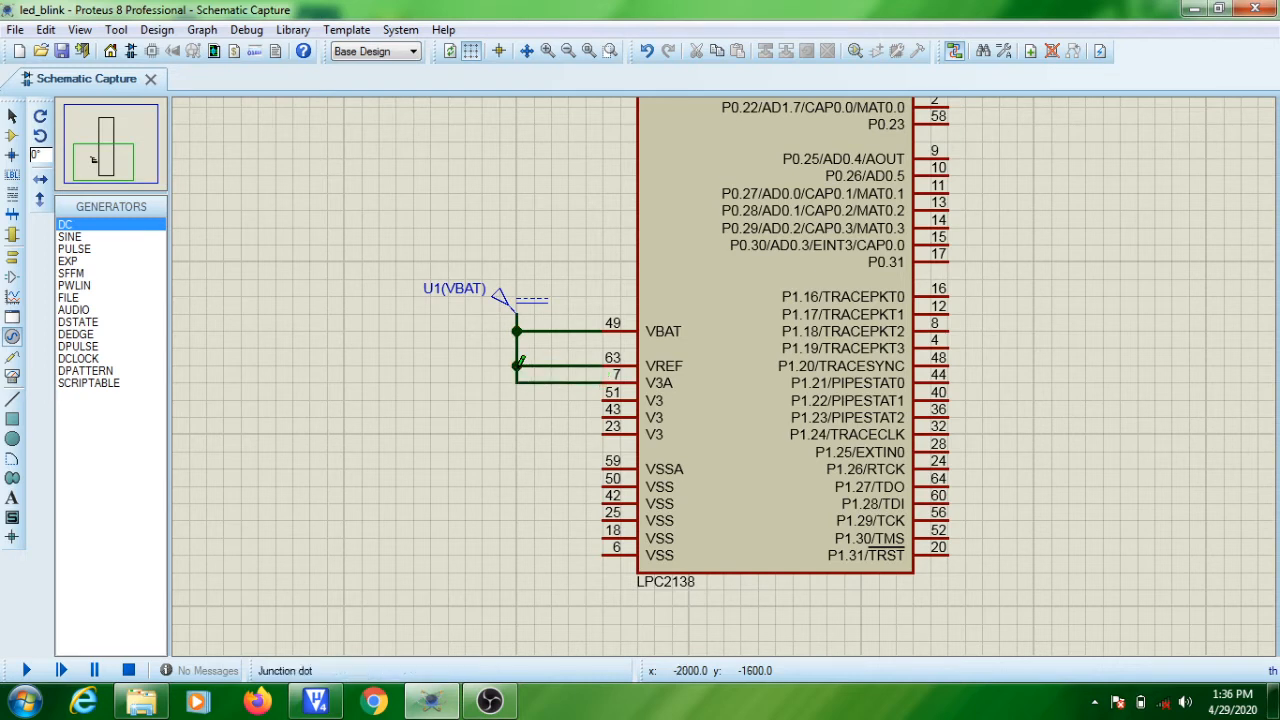
pyautogui.click(605, 396)
pyautogui.click(516, 382)
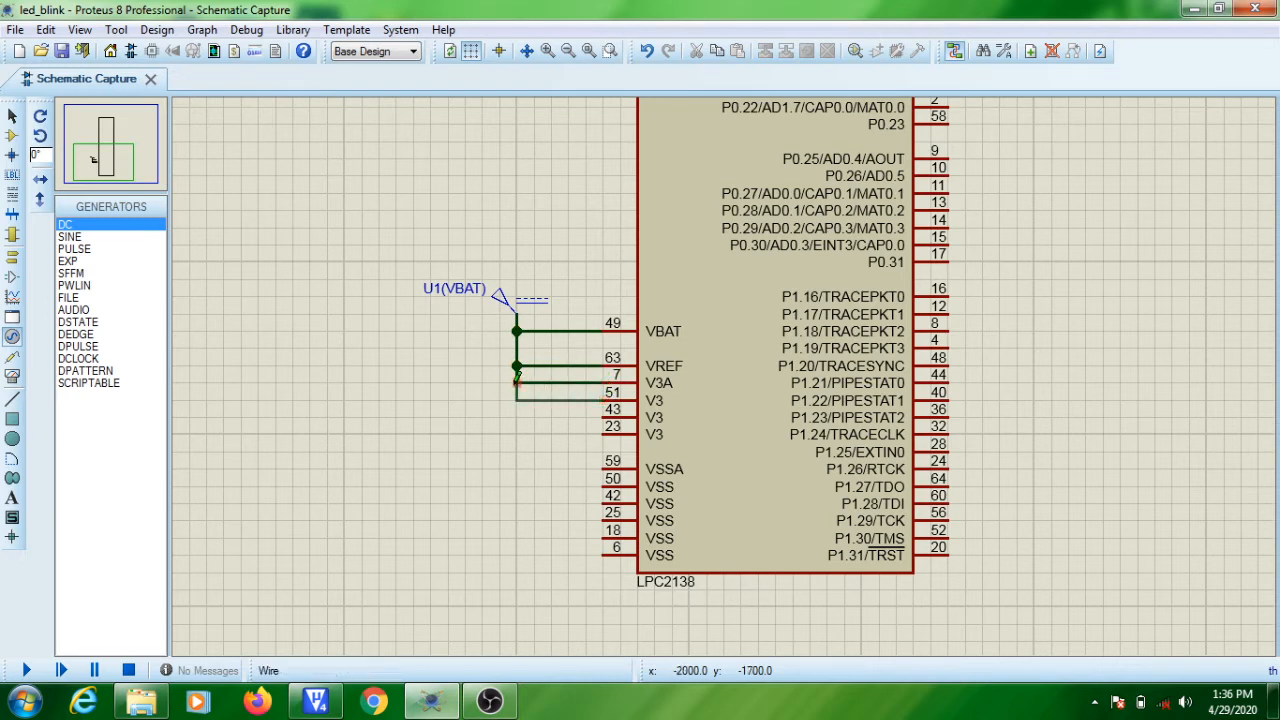
pyautogui.doubleClick(603, 416)
pyautogui.doubleClick(603, 434)
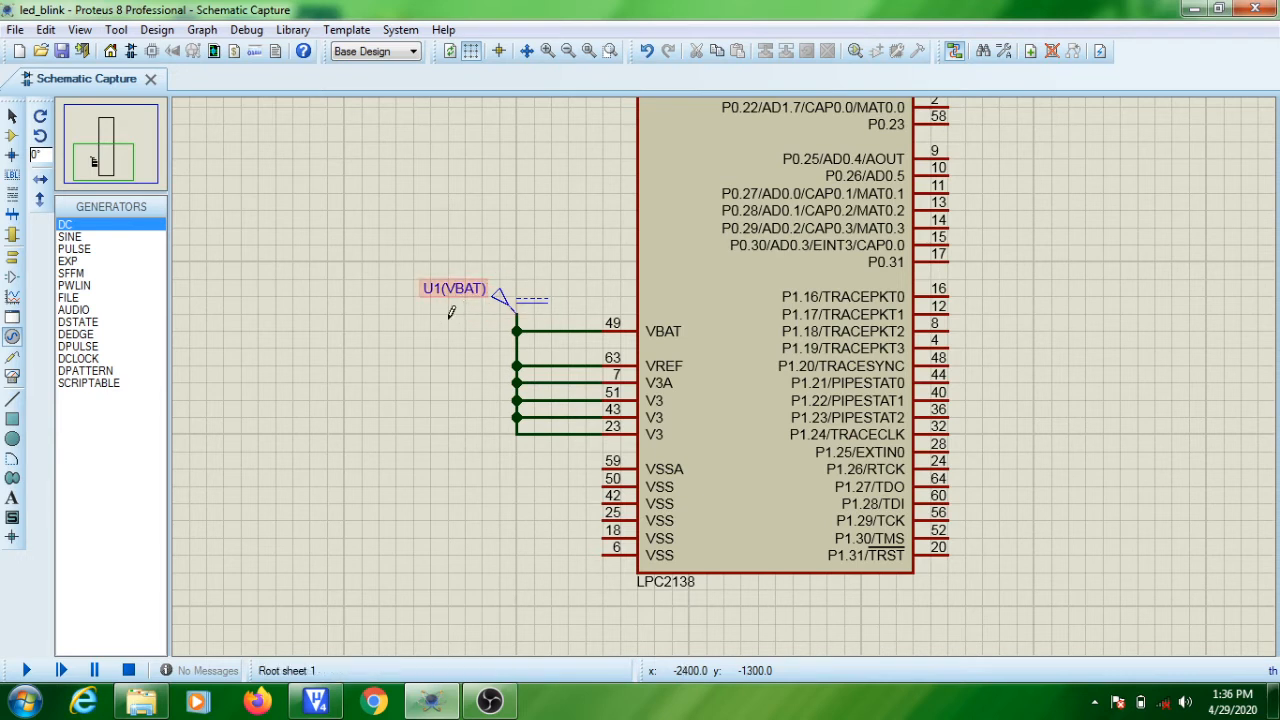
# Replace the voltage value of the DC generator feeding the VBAT supply line and apply its properties.
pyautogui.doubleClick(522, 308)
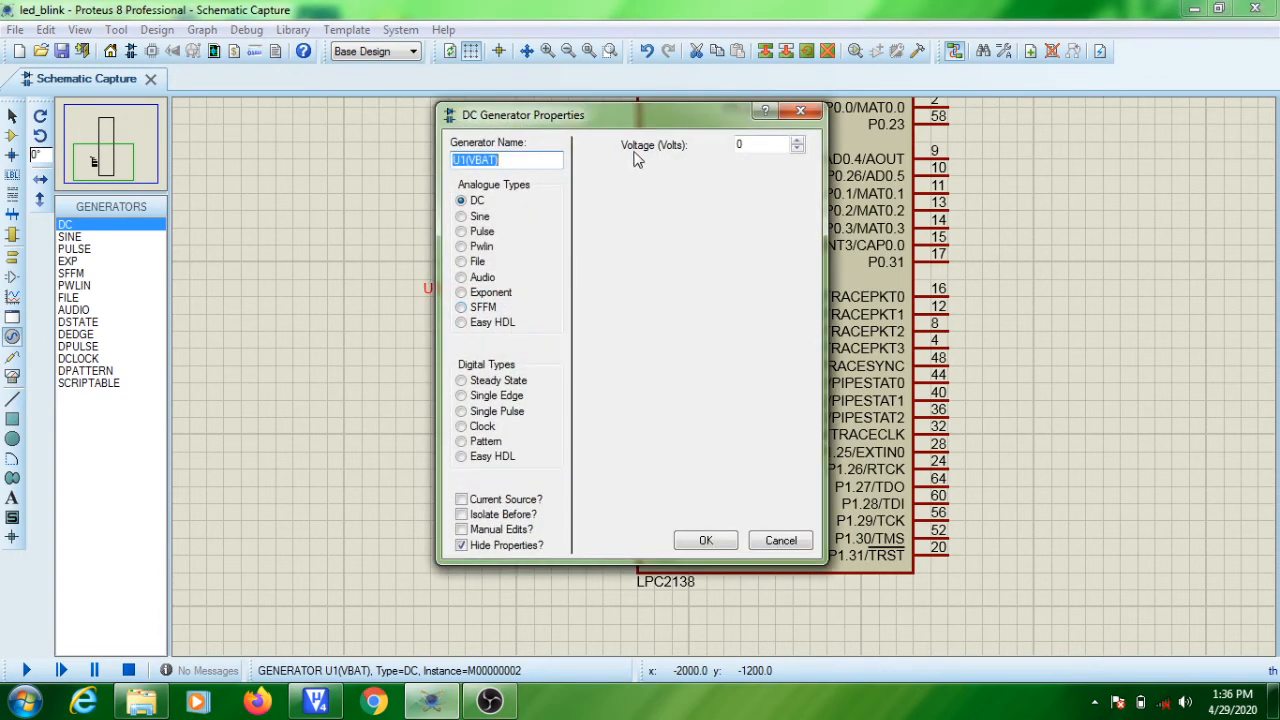
pyautogui.doubleClick(763, 145)
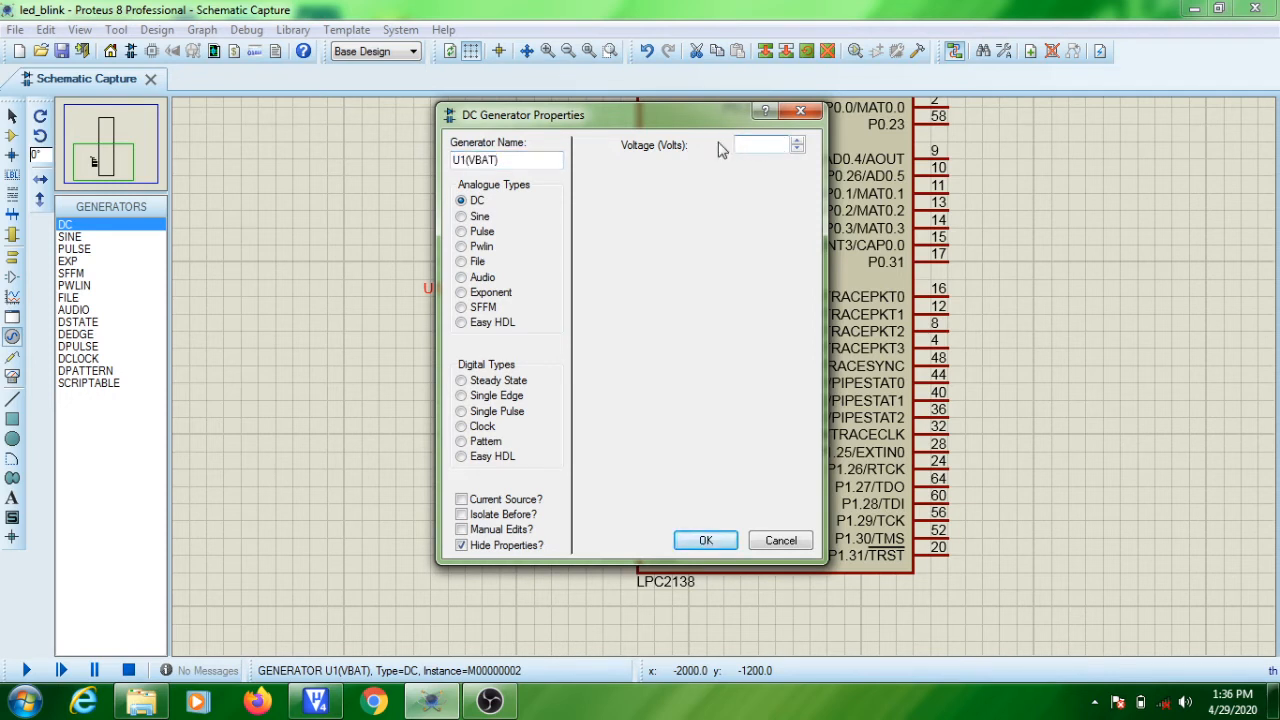
pyautogui.press('Num_Lock')
pyautogui.click(706, 540)
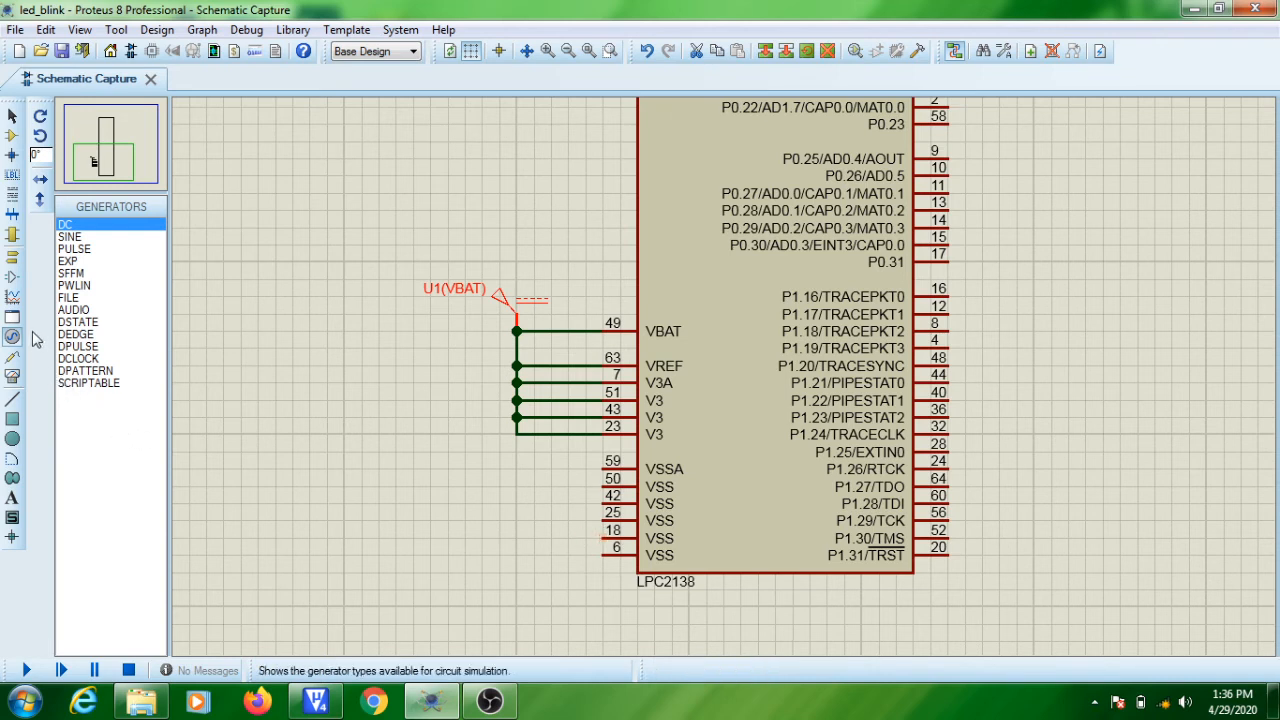
# Place a ground terminal below the LPC2138's VSS pins and wire VSS pin 6 to it.
pyautogui.click(13, 258)
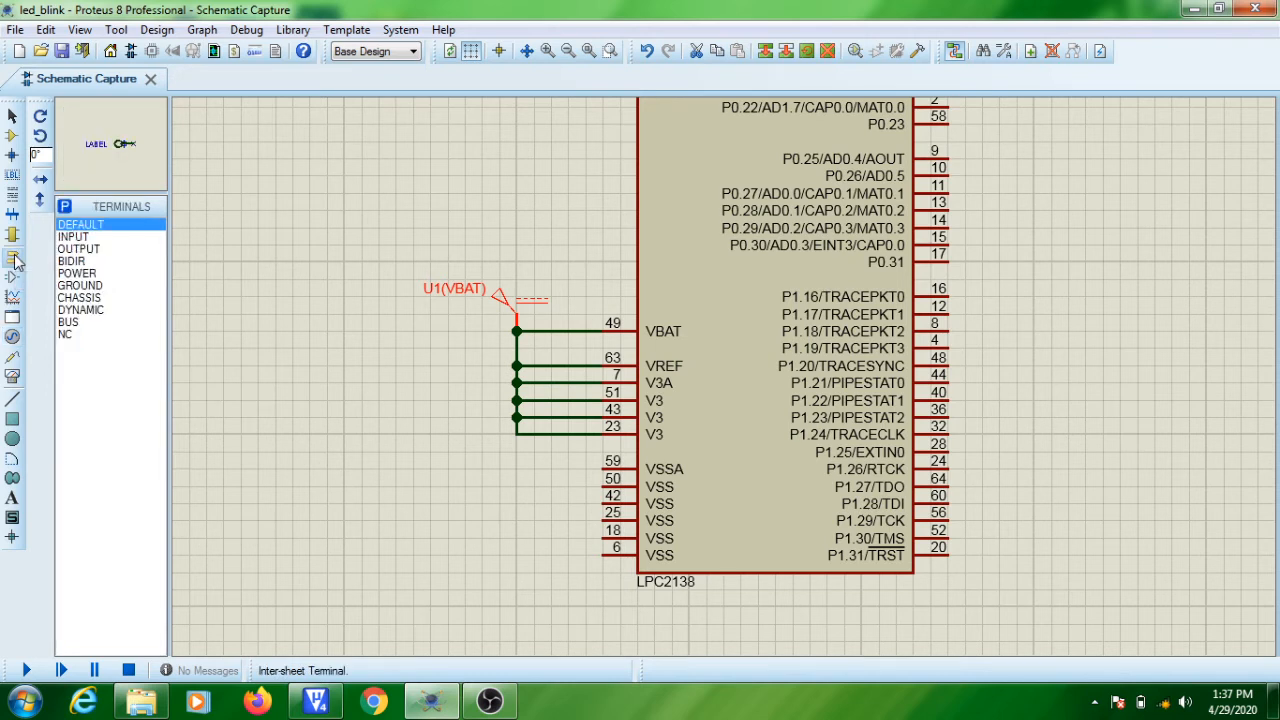
pyautogui.click(80, 286)
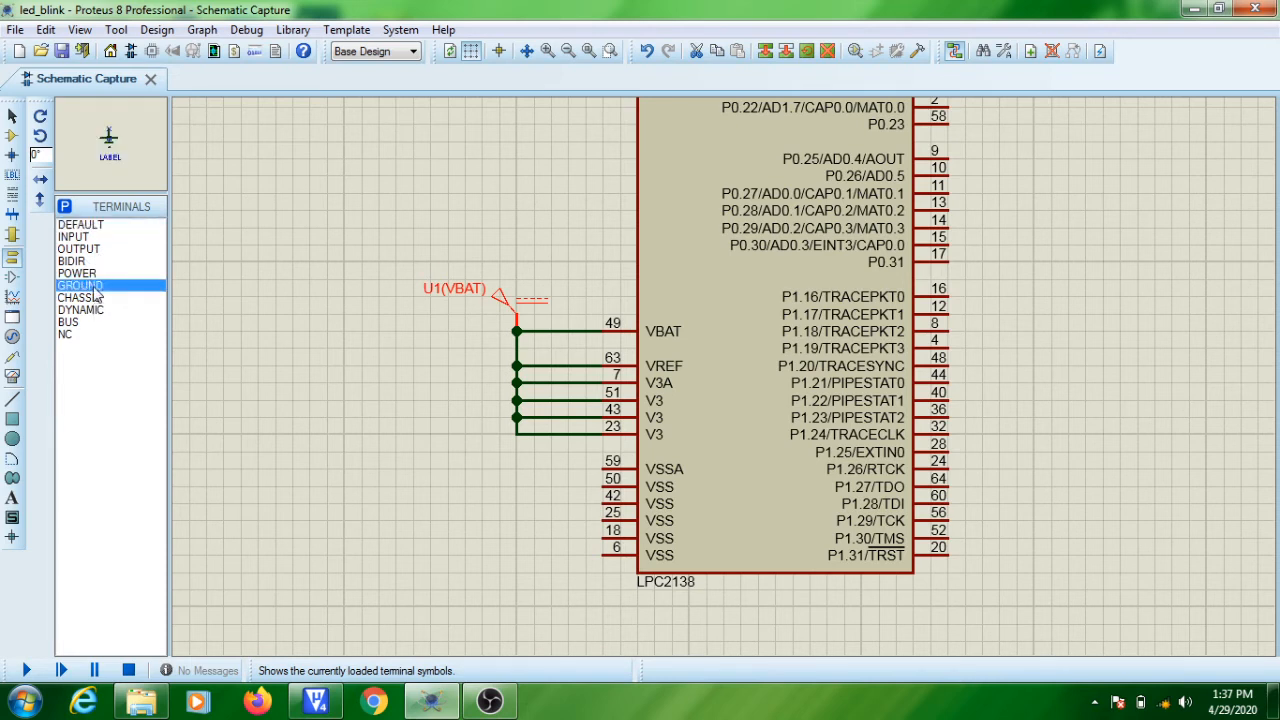
pyautogui.click(522, 590)
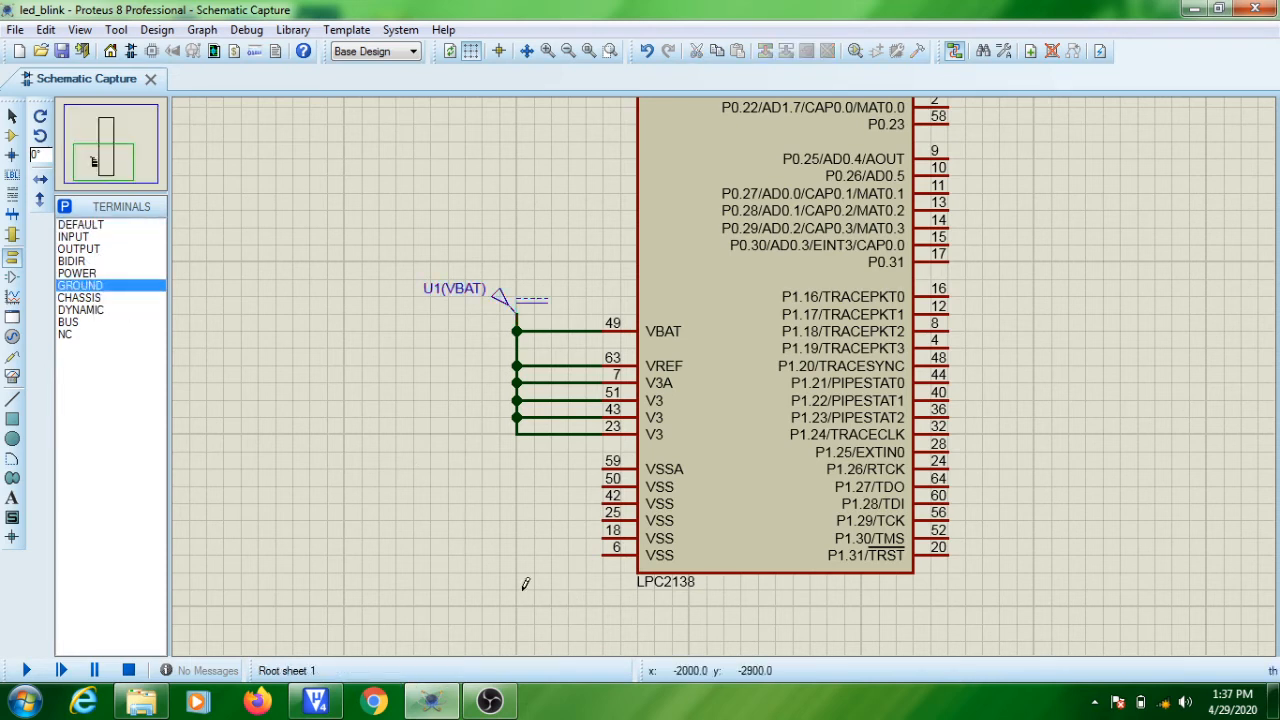
pyautogui.click(514, 588)
pyautogui.click(603, 551)
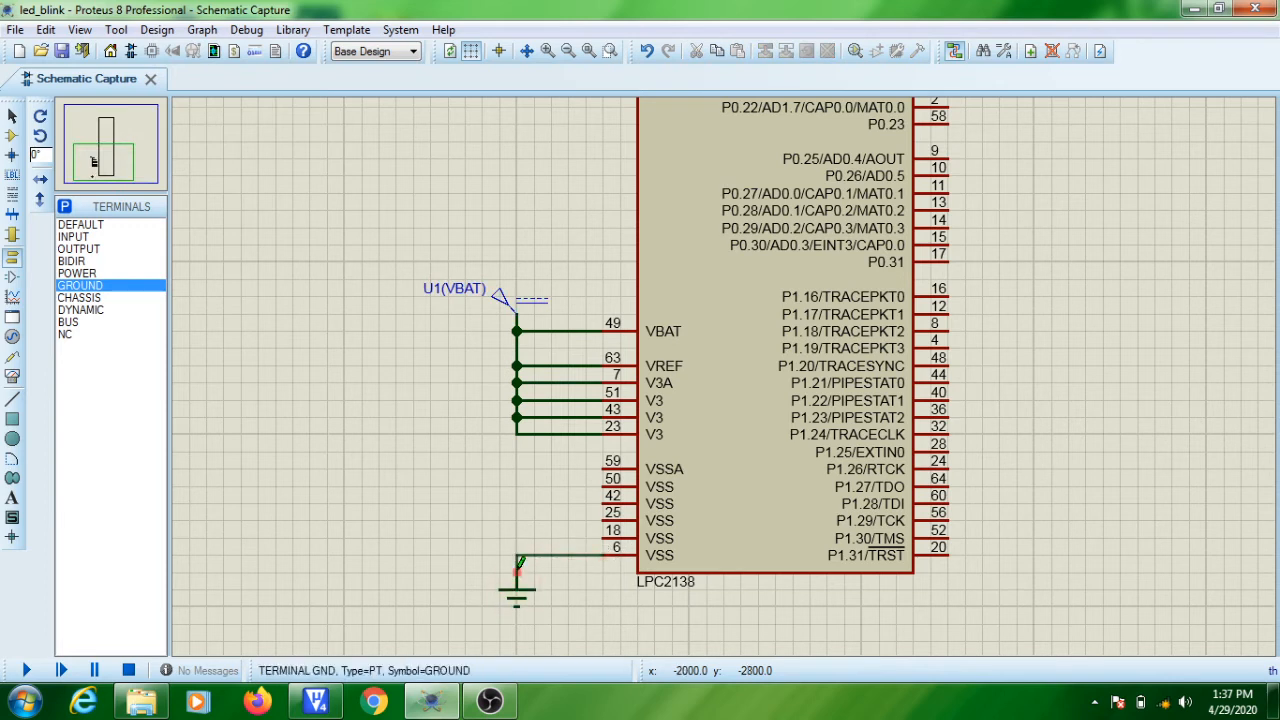
pyautogui.click(517, 568)
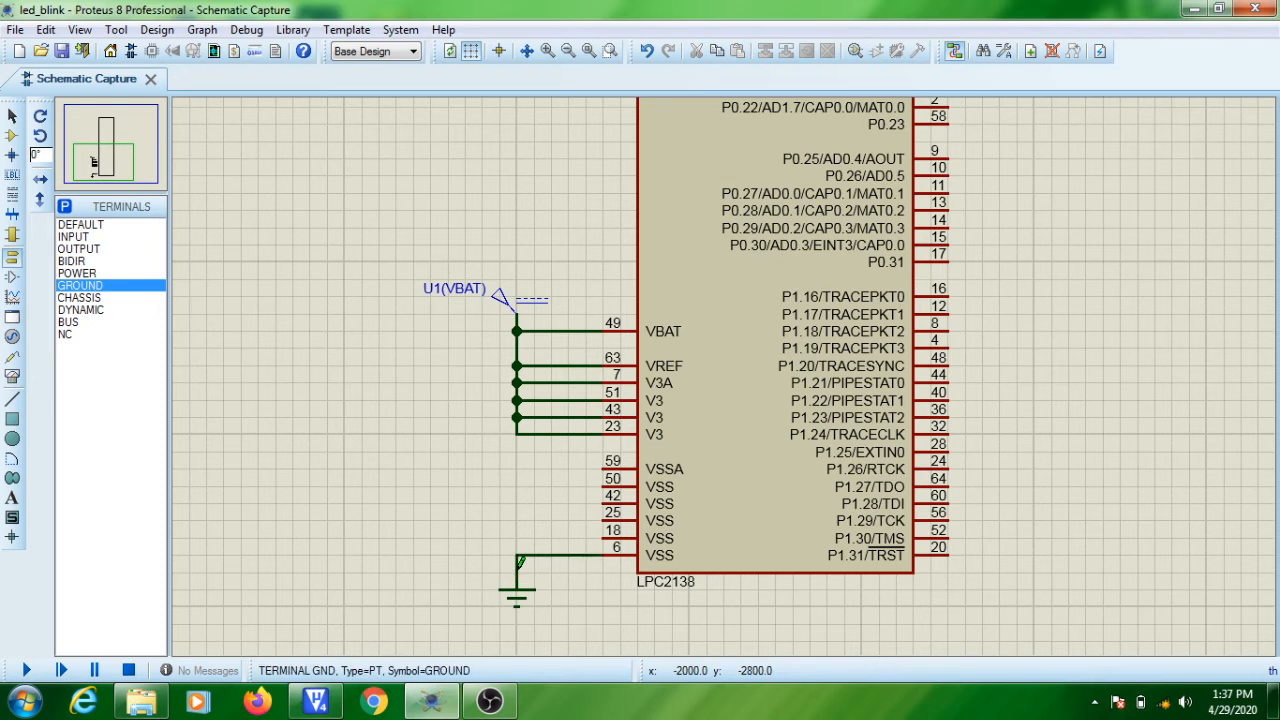
# Wire VSS pins 18, 25, 42 and 50 and VSSA pin 59 to the same ground line.
pyautogui.click(603, 536)
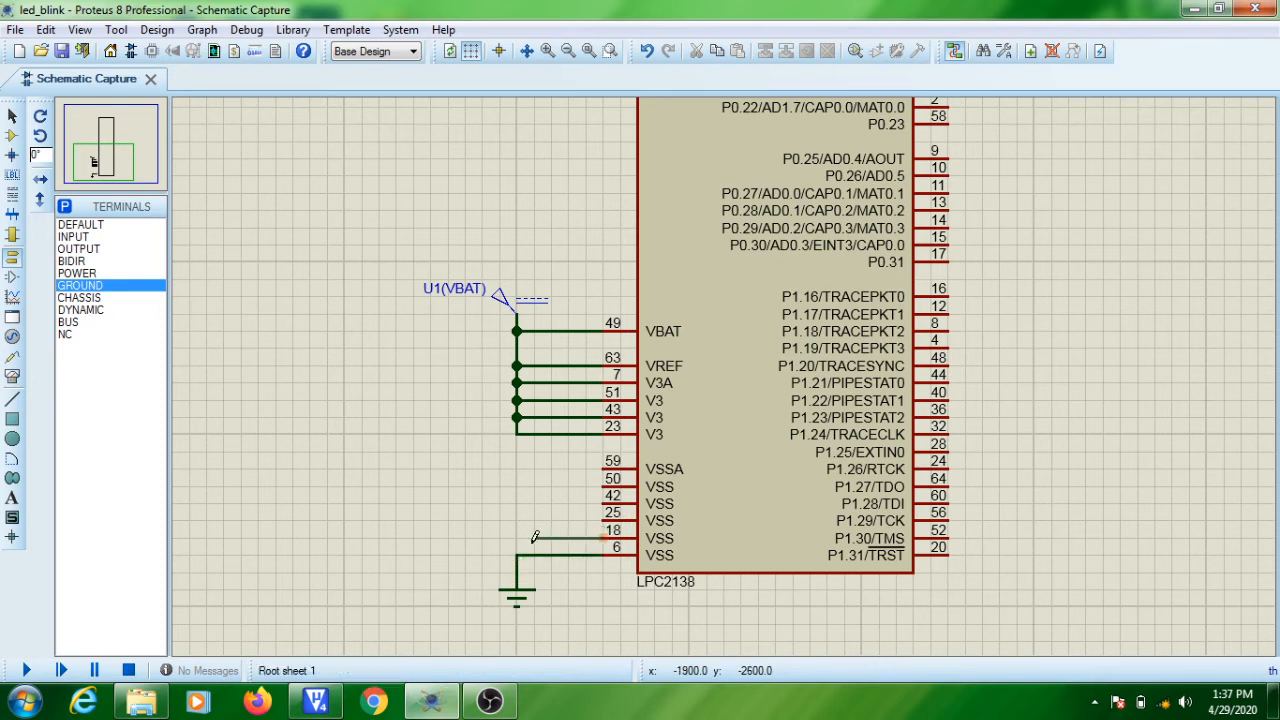
pyautogui.click(517, 538)
pyautogui.click(603, 520)
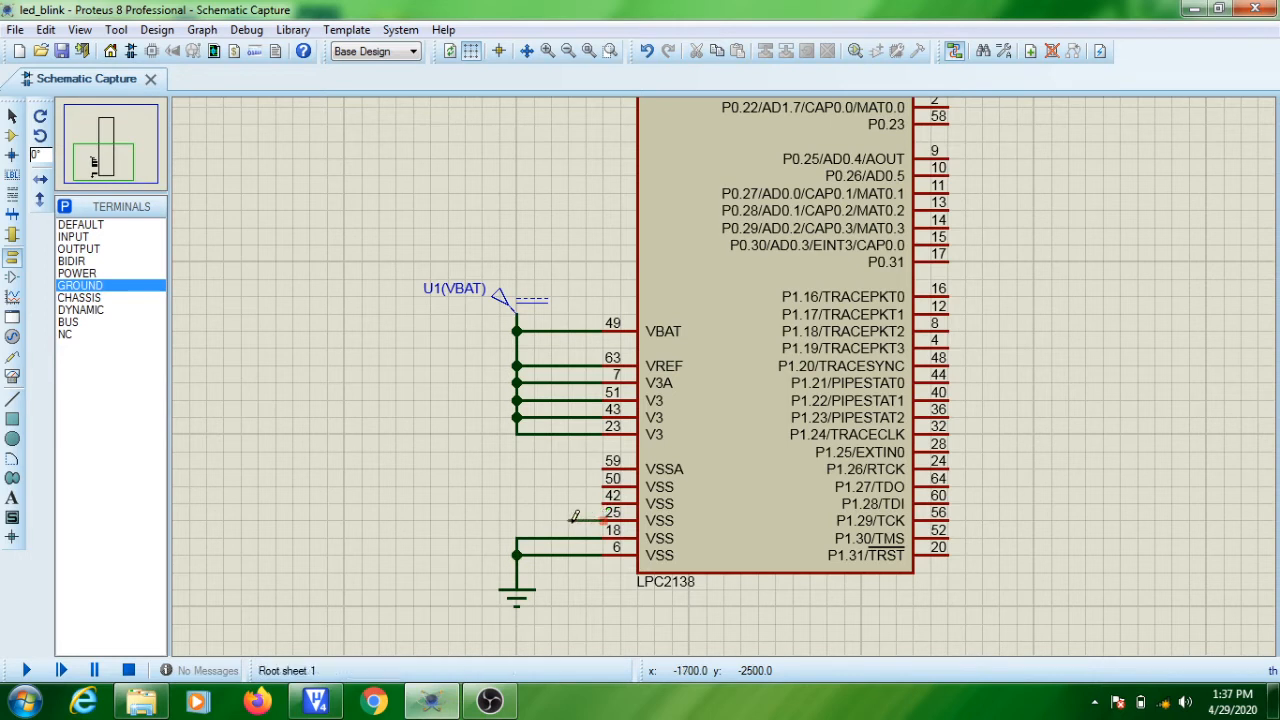
pyautogui.click(517, 521)
pyautogui.doubleClick(604, 500)
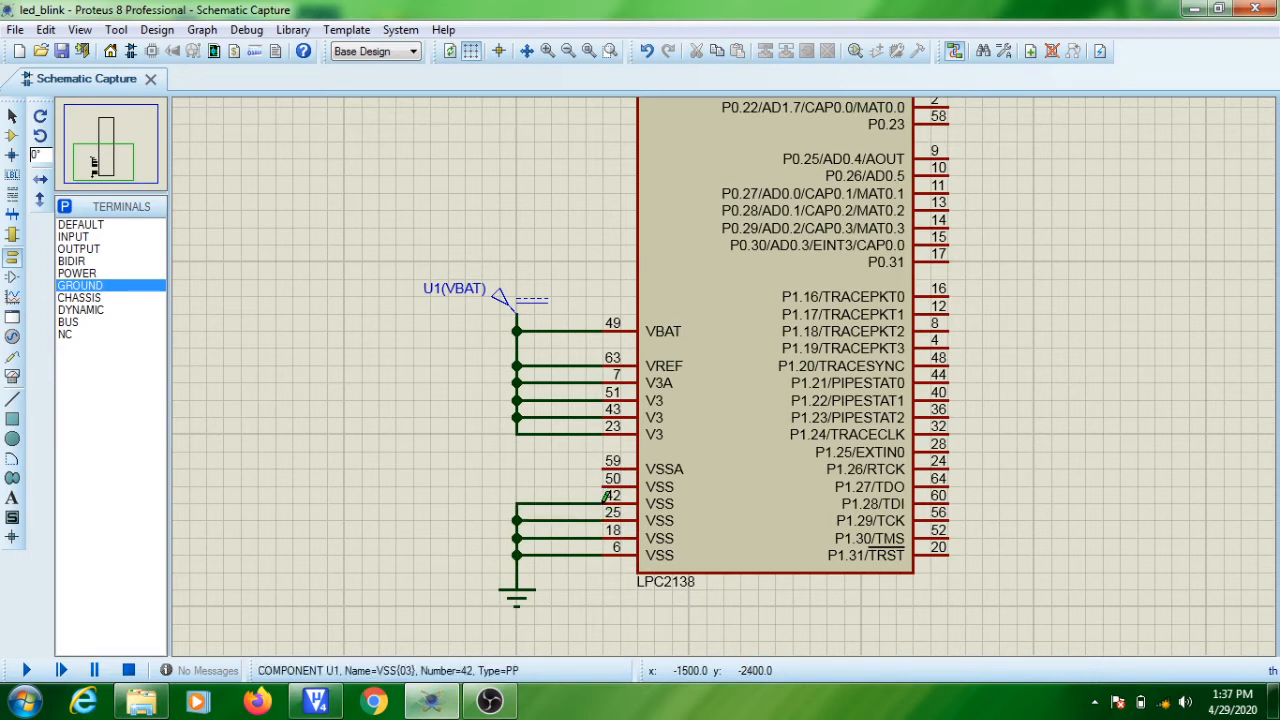
pyautogui.doubleClick(606, 483)
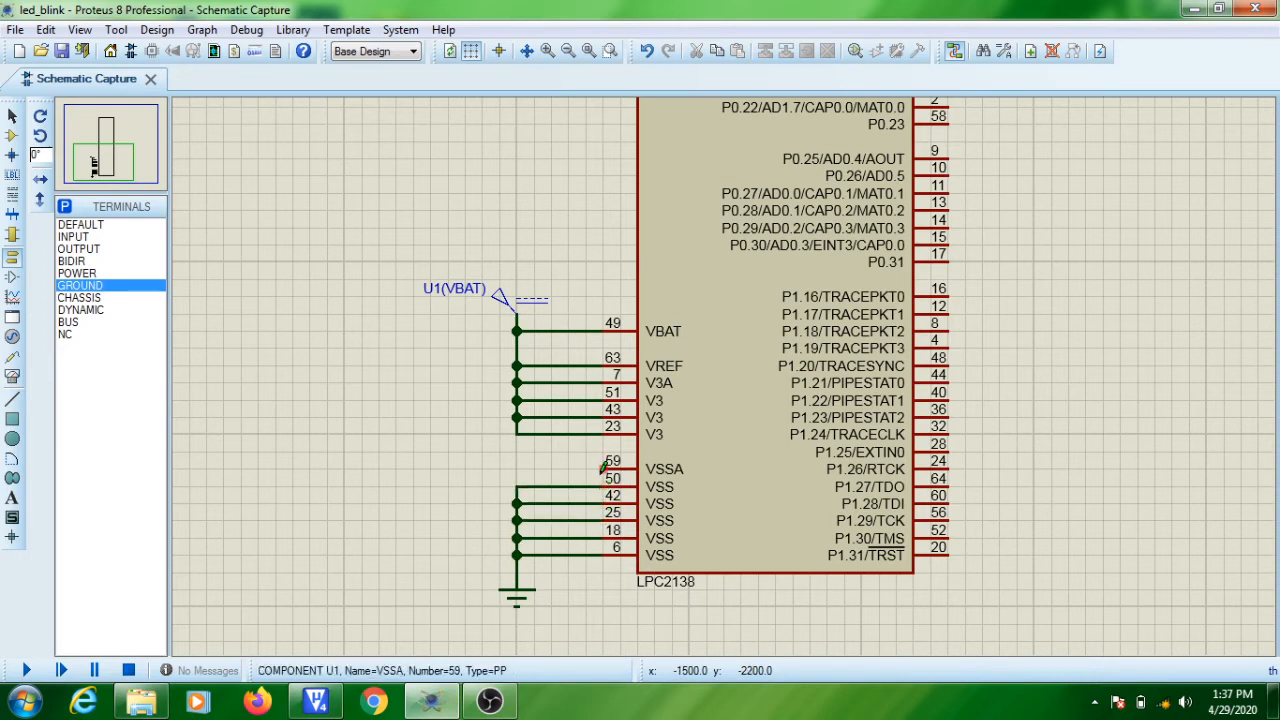
pyautogui.doubleClick(604, 466)
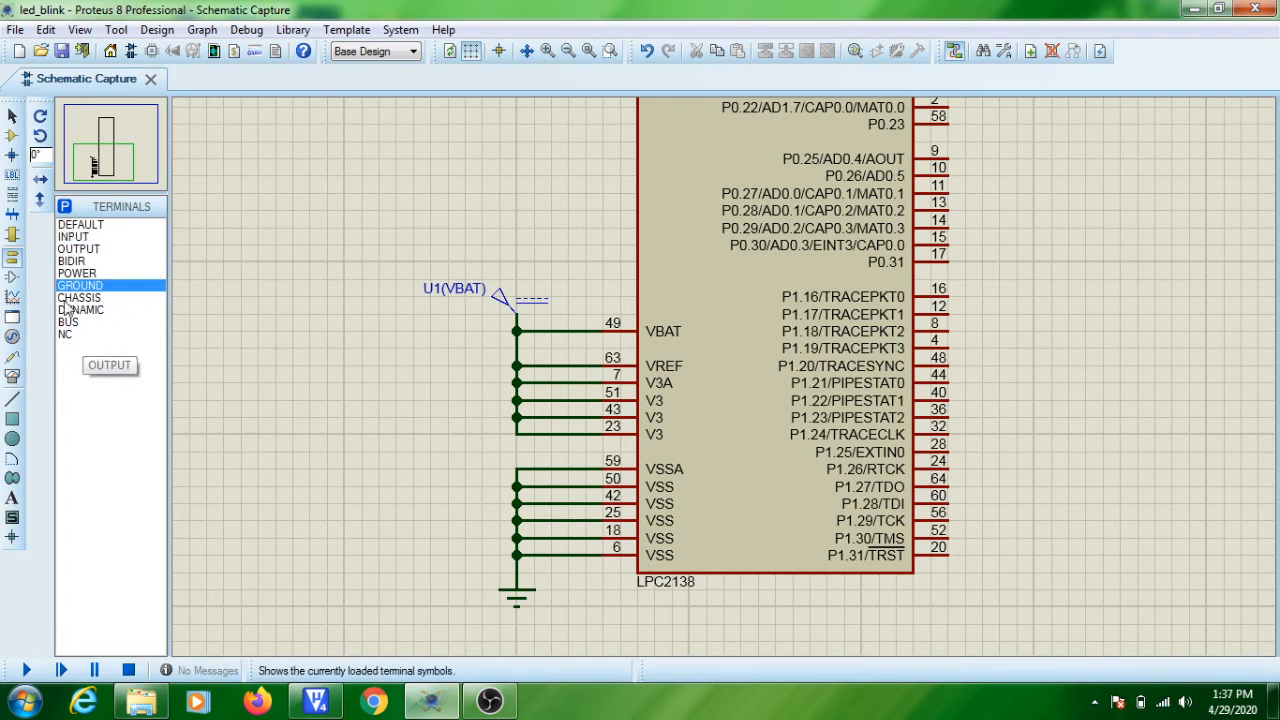
# Place a LED-YELLOW beside the LPC2138's port 1 pins and shift it slightly down, leaving its properties unedited.
pyautogui.click(13, 138)
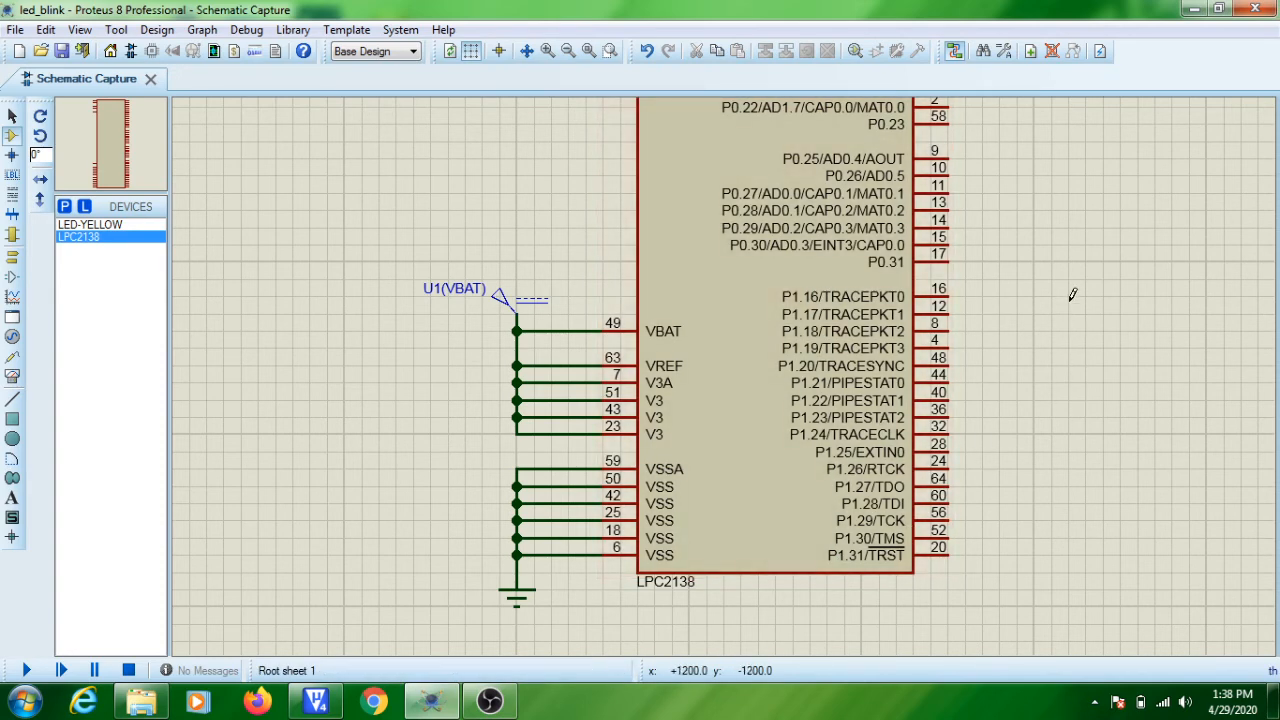
pyautogui.click(100, 225)
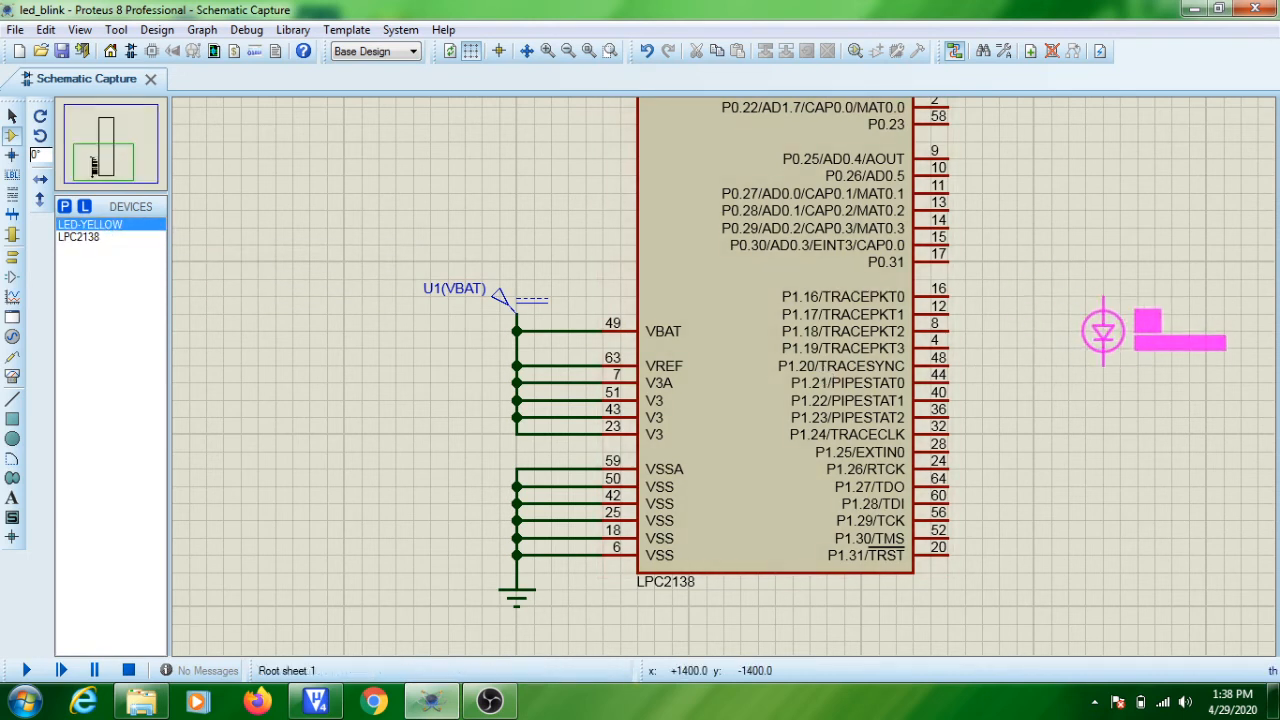
pyautogui.click(1102, 331)
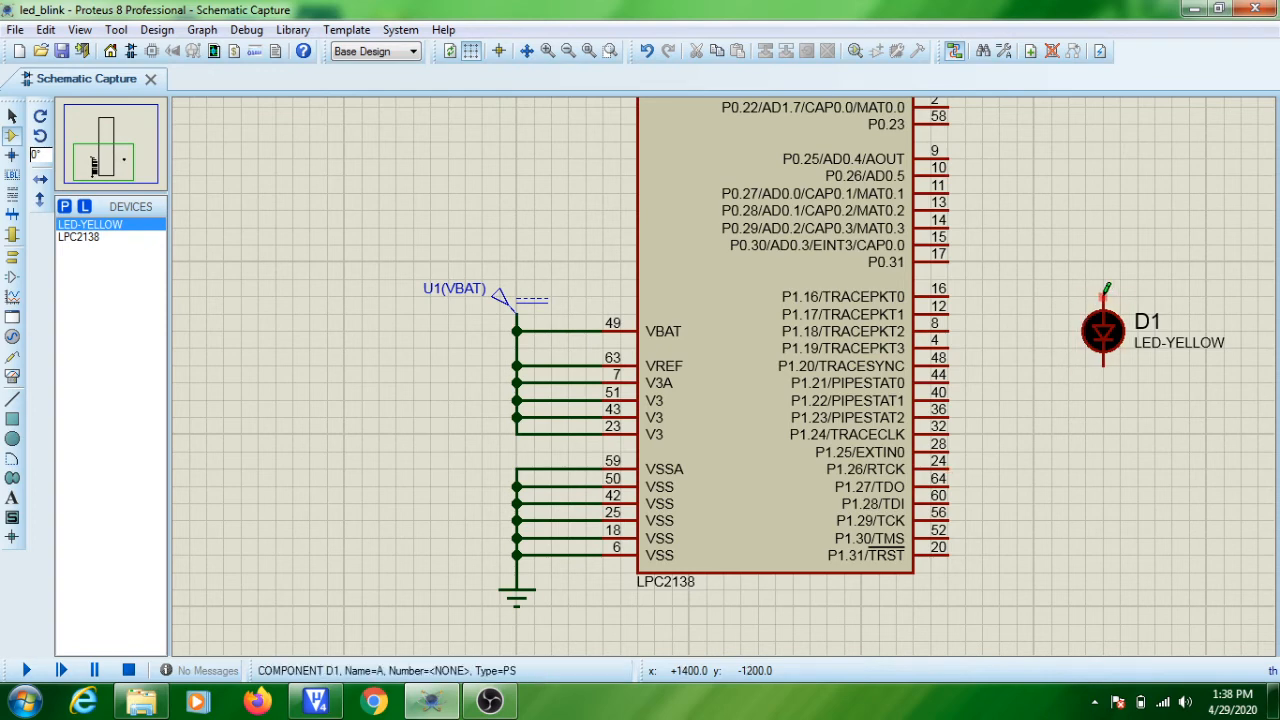
pyautogui.click(1095, 340)
pyautogui.moveTo(1104, 340); pyautogui.dragTo(1103, 368)
pyautogui.doubleClick(1104, 360)
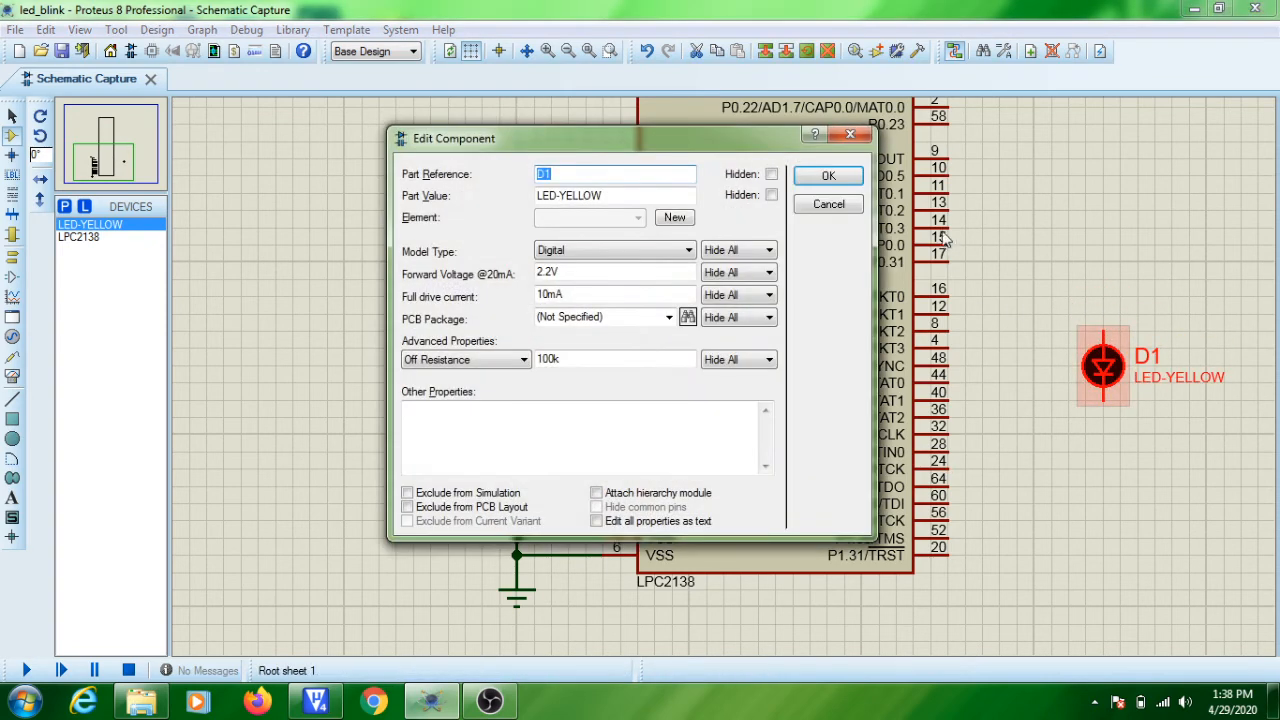
pyautogui.click(850, 134)
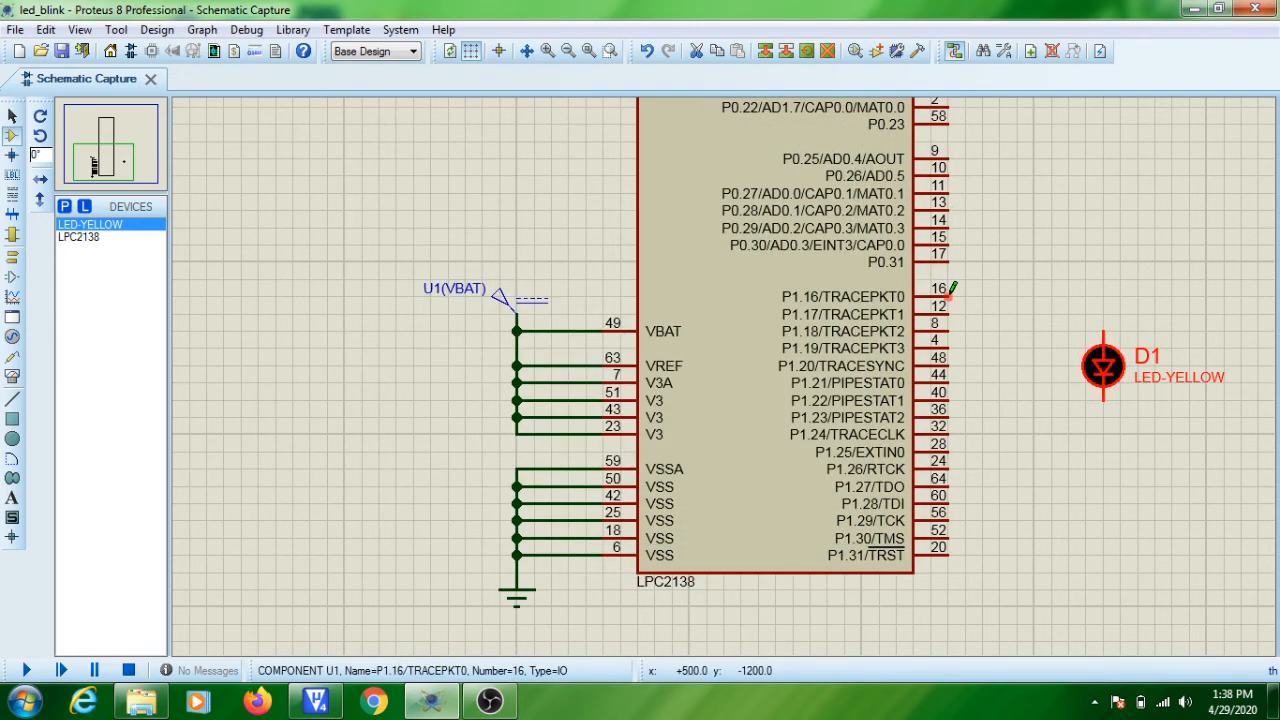
# Wire the LPC2138's P1.16 pin to the anode of the yellow LED.
pyautogui.click(952, 290)
pyautogui.click(1106, 324)
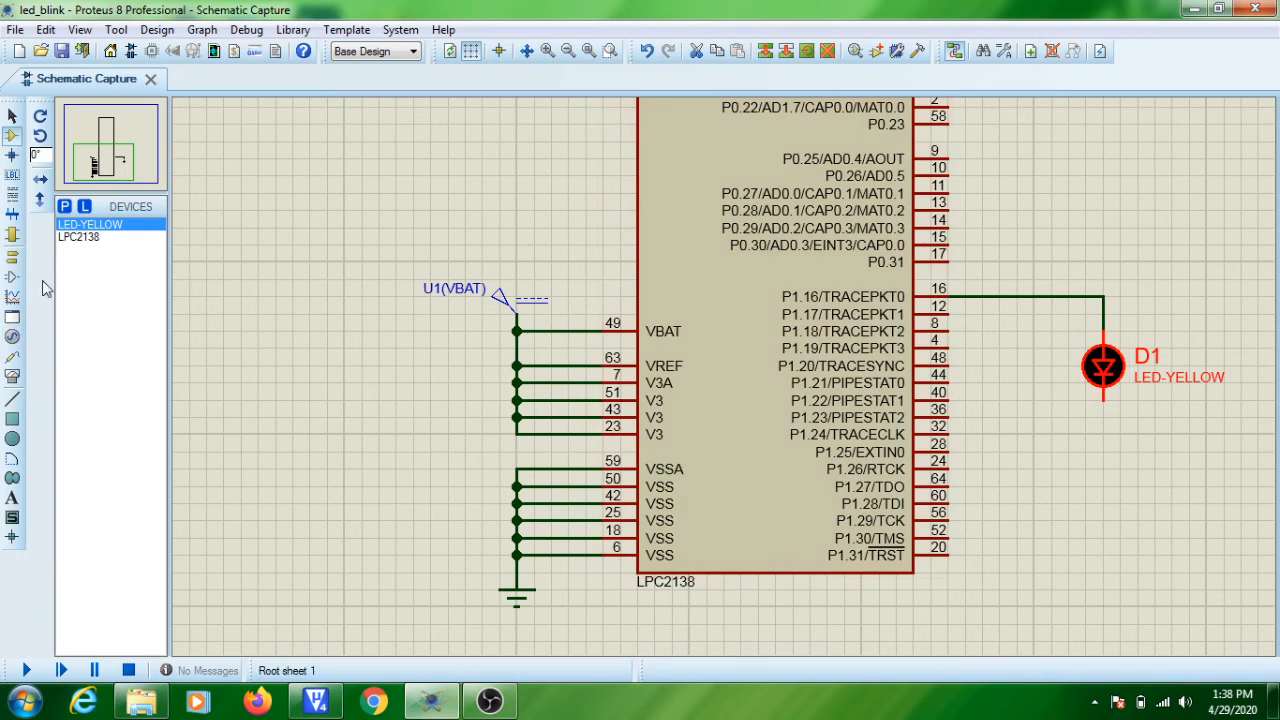
pyautogui.click(1191, 561)
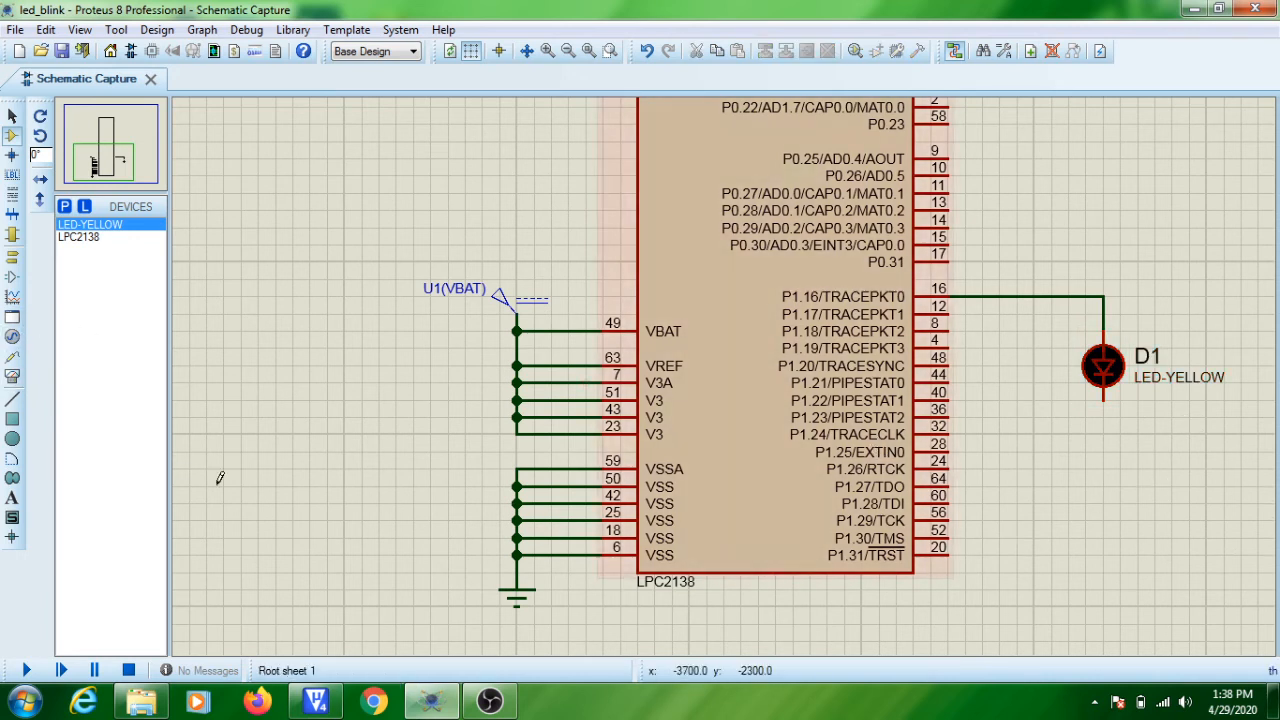
# Place a ground terminal below the yellow LED and wire the LED's cathode to it.
pyautogui.click(9, 260)
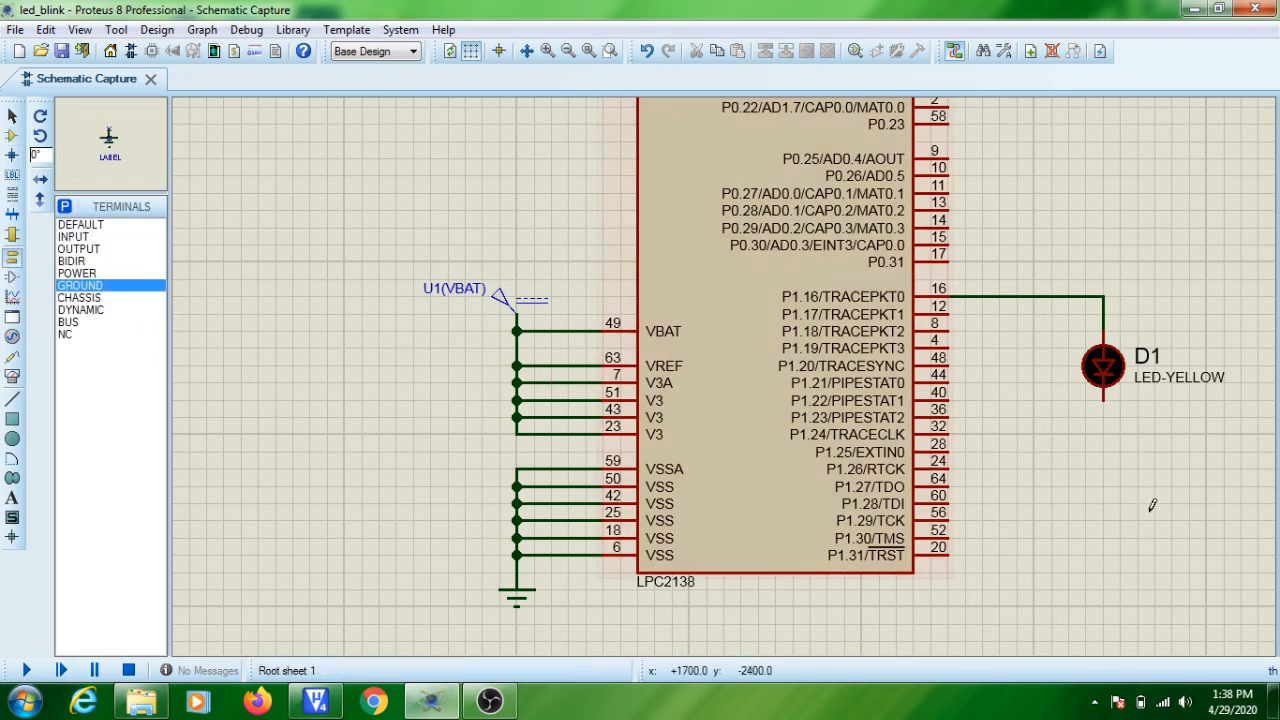
pyautogui.click(1105, 460)
pyautogui.click(1104, 456)
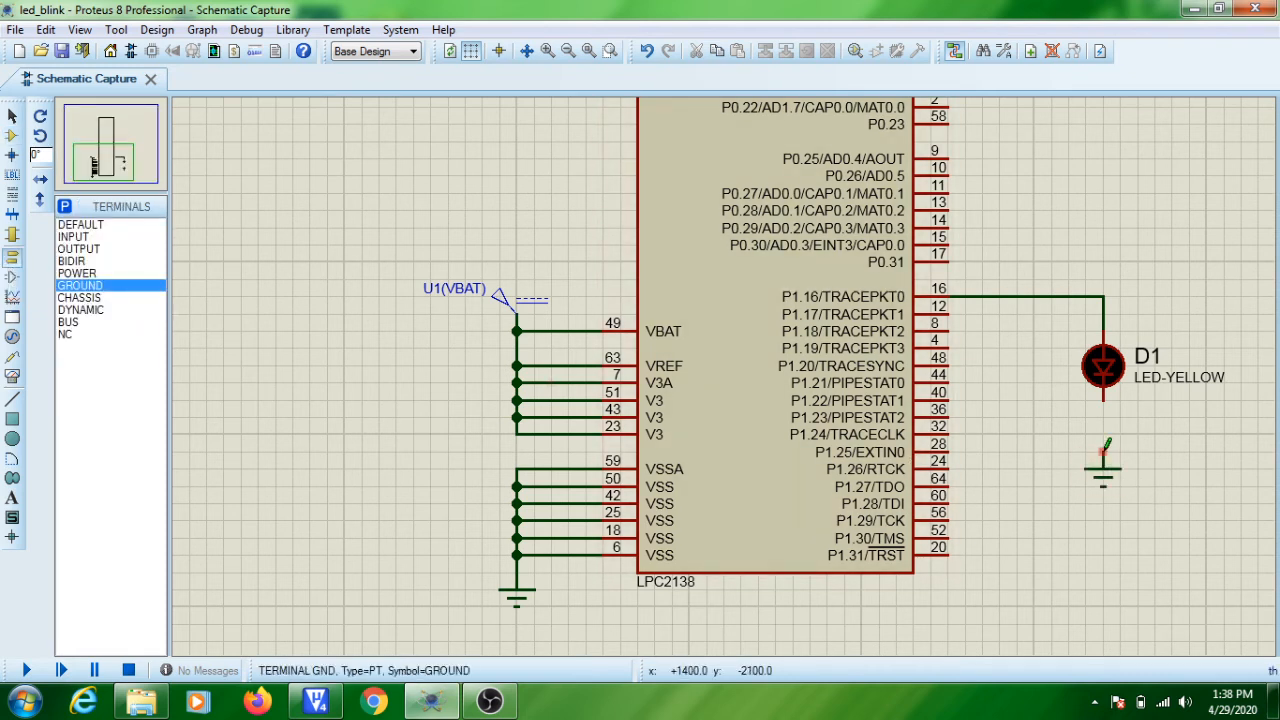
pyautogui.click(1104, 399)
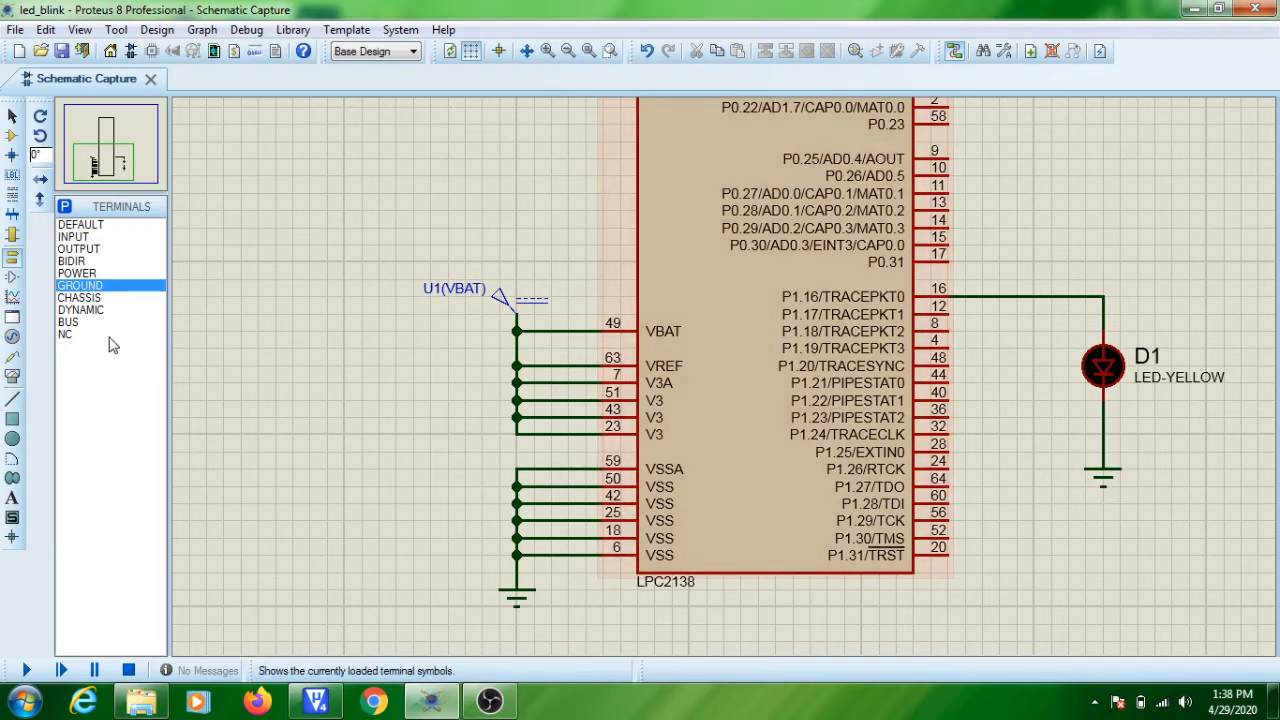
# Place a second LED-YELLOW between the LPC2138 and the first LED and wire its anode to P1.22.
pyautogui.click(12, 136)
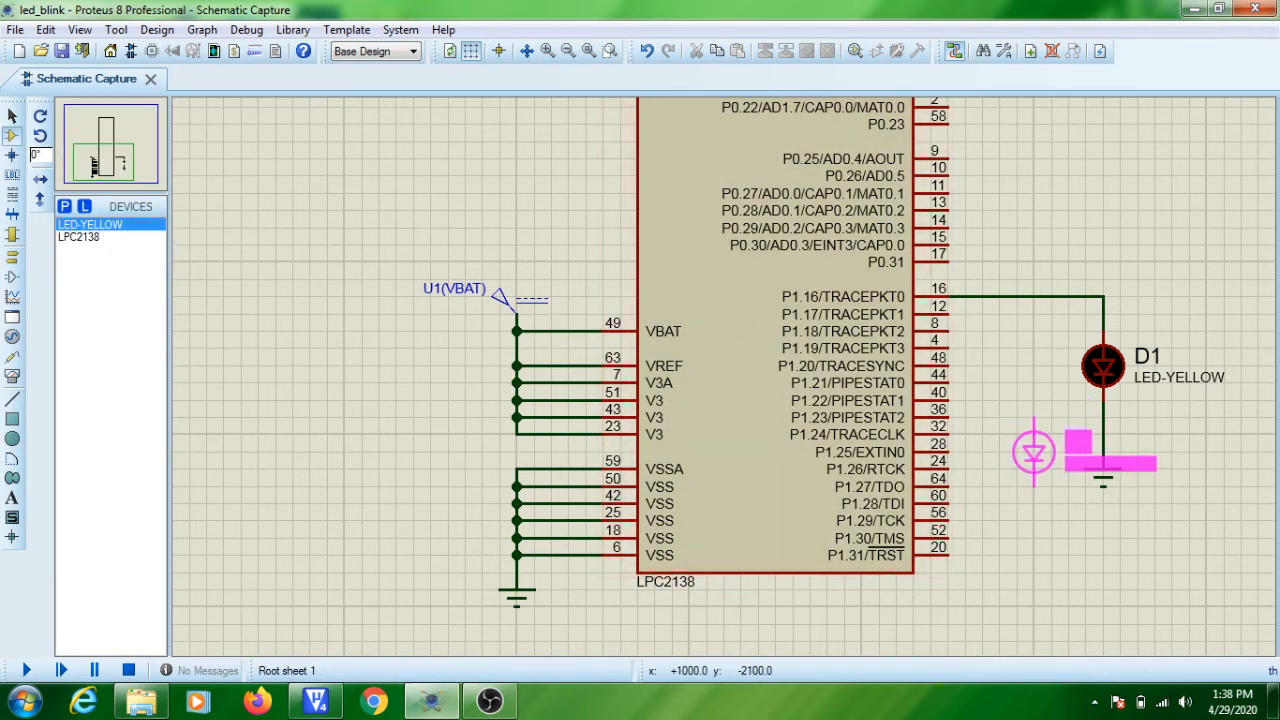
pyautogui.click(1034, 452)
pyautogui.click(948, 401)
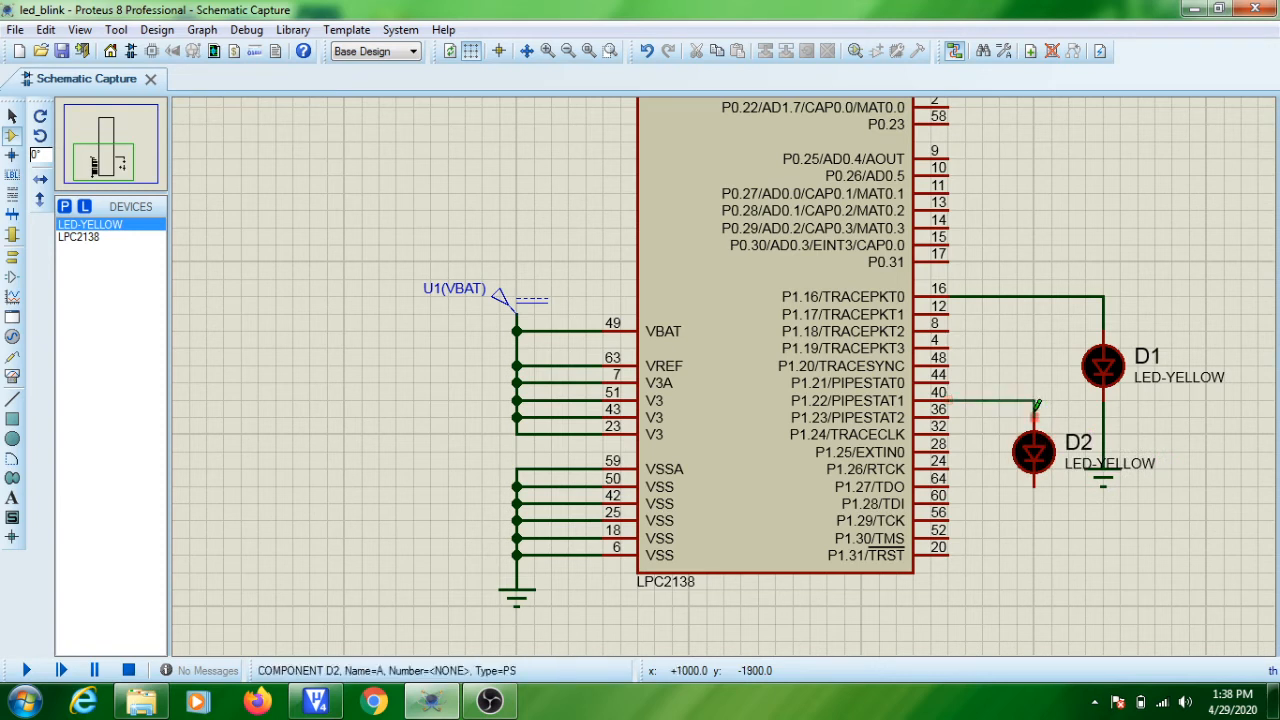
pyautogui.click(1035, 414)
# Move the LEDs' ground terminal further down and reposition D2's LED-YELLOW label above its P1.22 wire.
pyautogui.click(1105, 488)
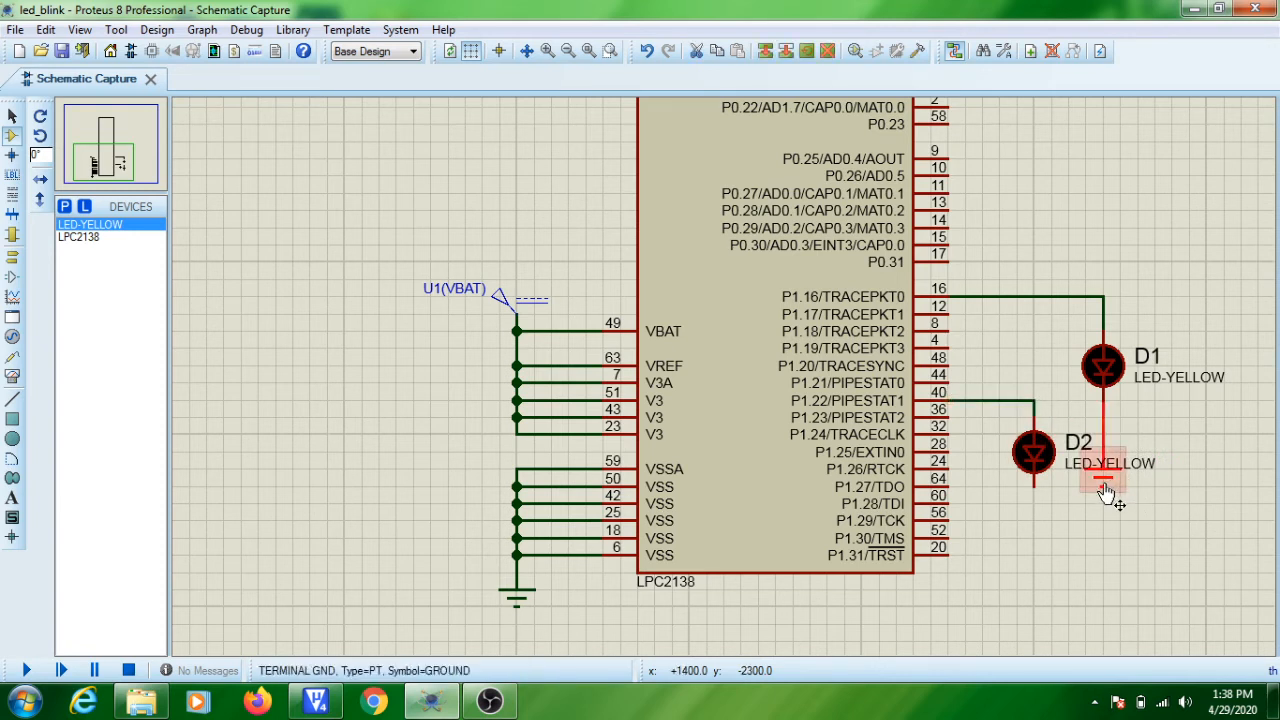
pyautogui.moveTo(1107, 493); pyautogui.dragTo(1104, 555)
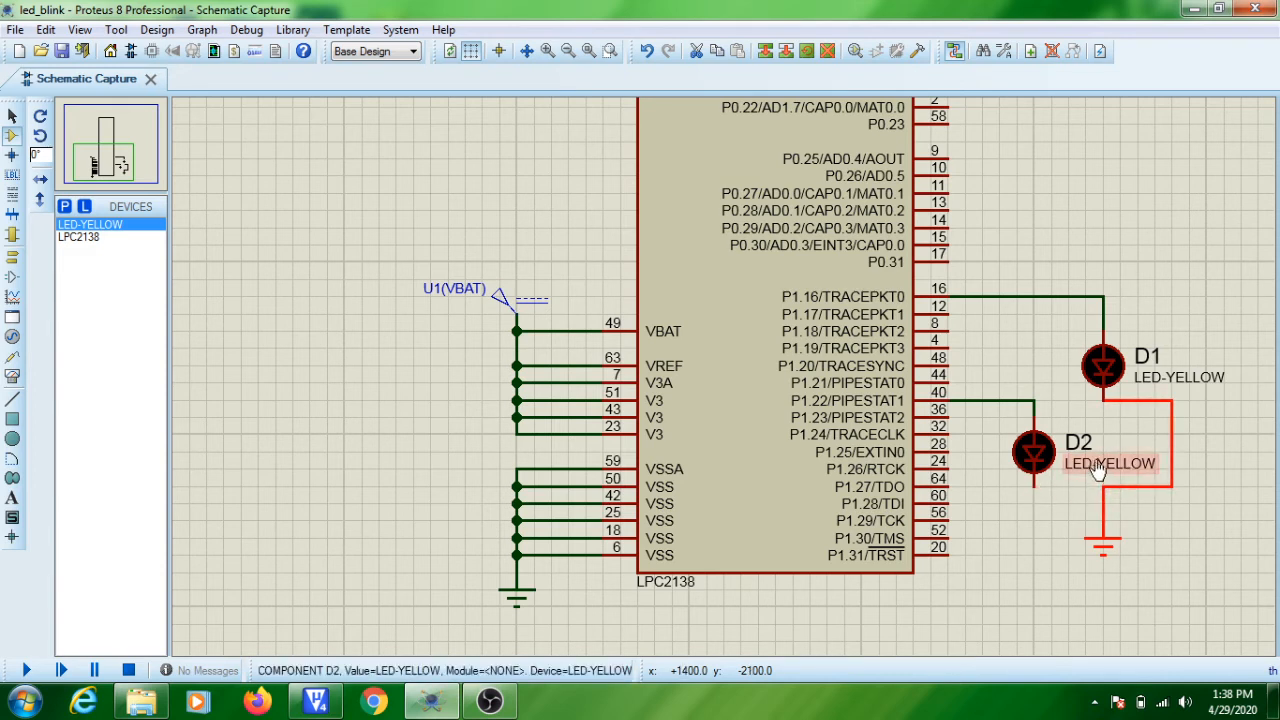
pyautogui.click(1097, 472)
pyautogui.moveTo(1097, 472); pyautogui.dragTo(995, 386)
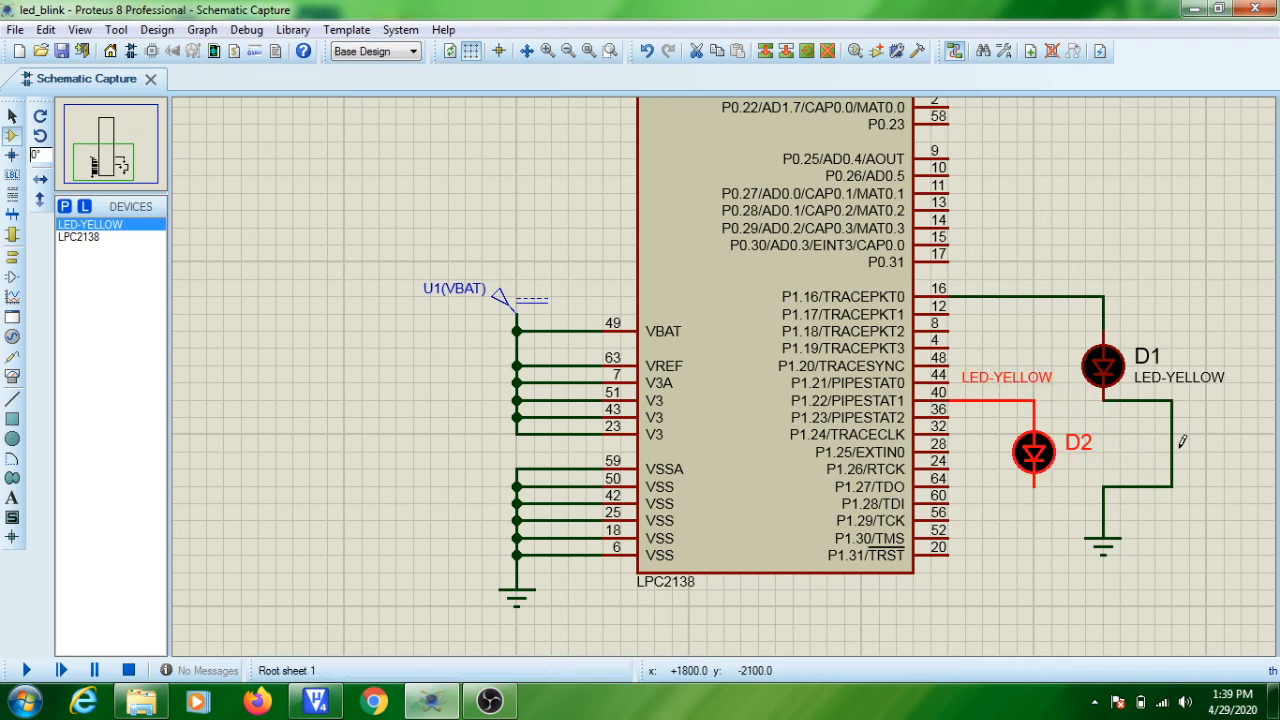
# Replace D1's bent ground wire with a straight one and connect D2's cathode to it.
pyautogui.rightClick(1175, 432)
pyautogui.rightClick(1175, 432)
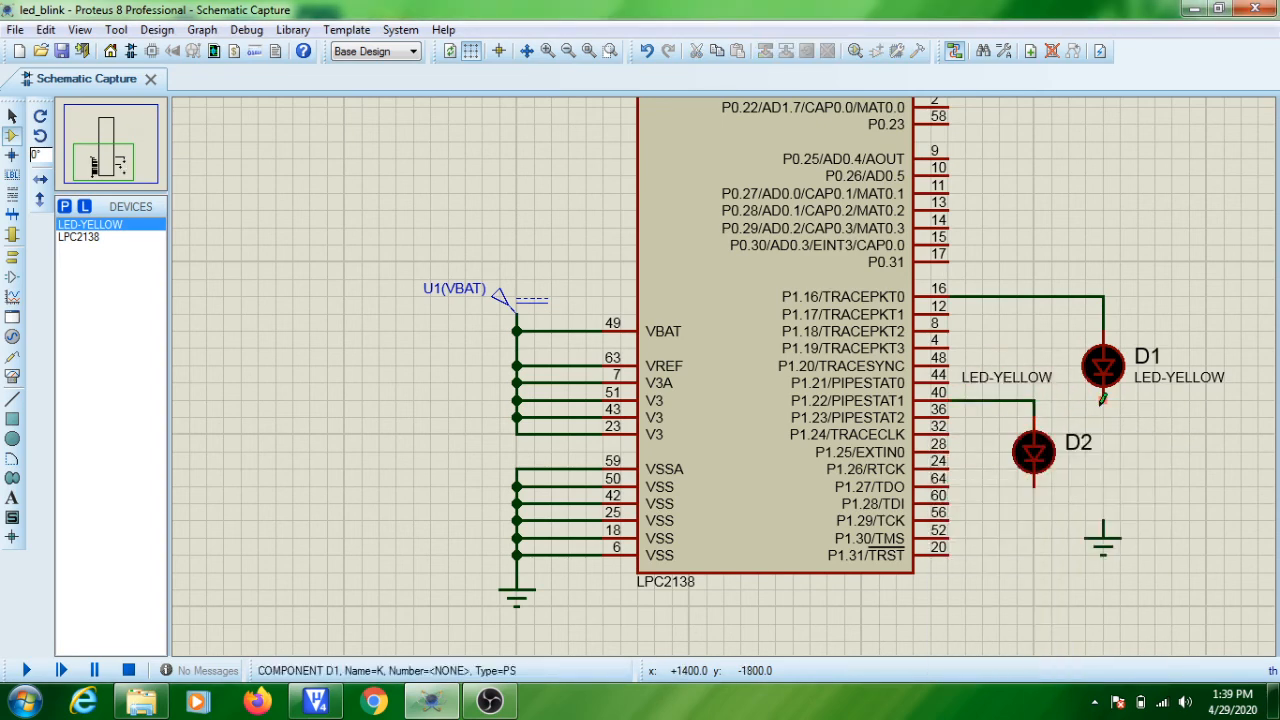
pyautogui.click(1103, 397)
pyautogui.click(1103, 524)
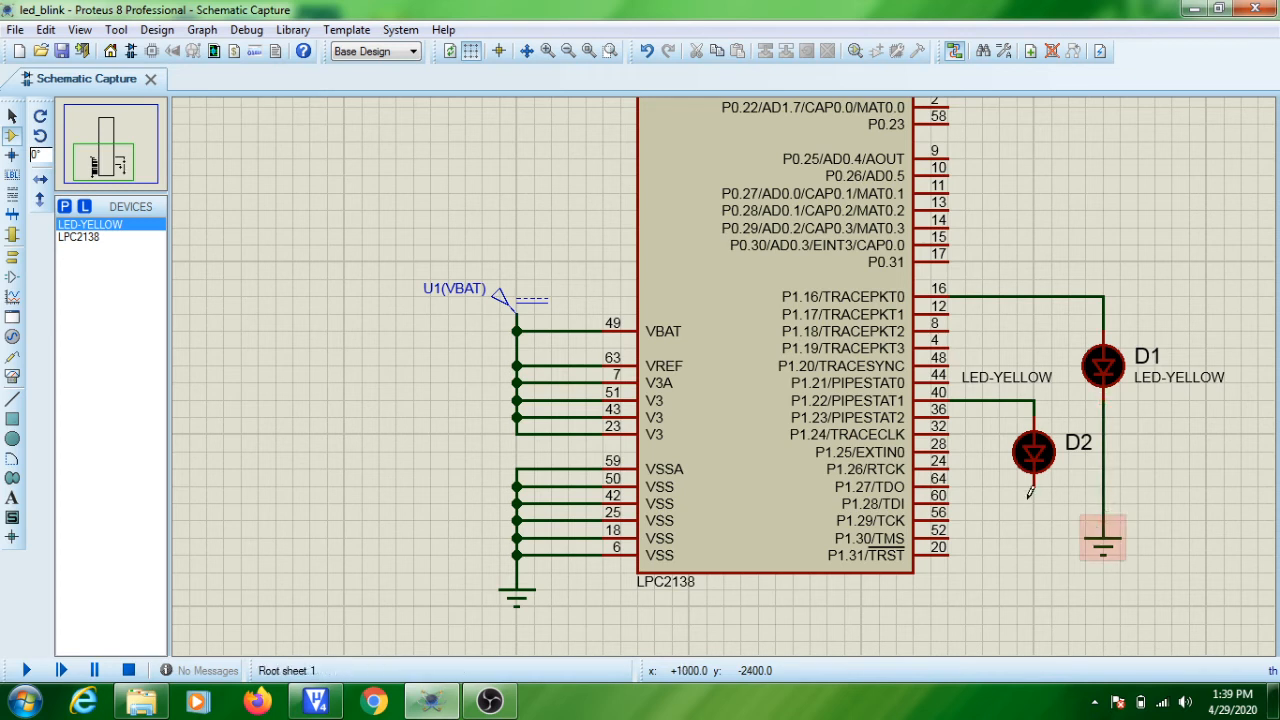
pyautogui.click(1037, 483)
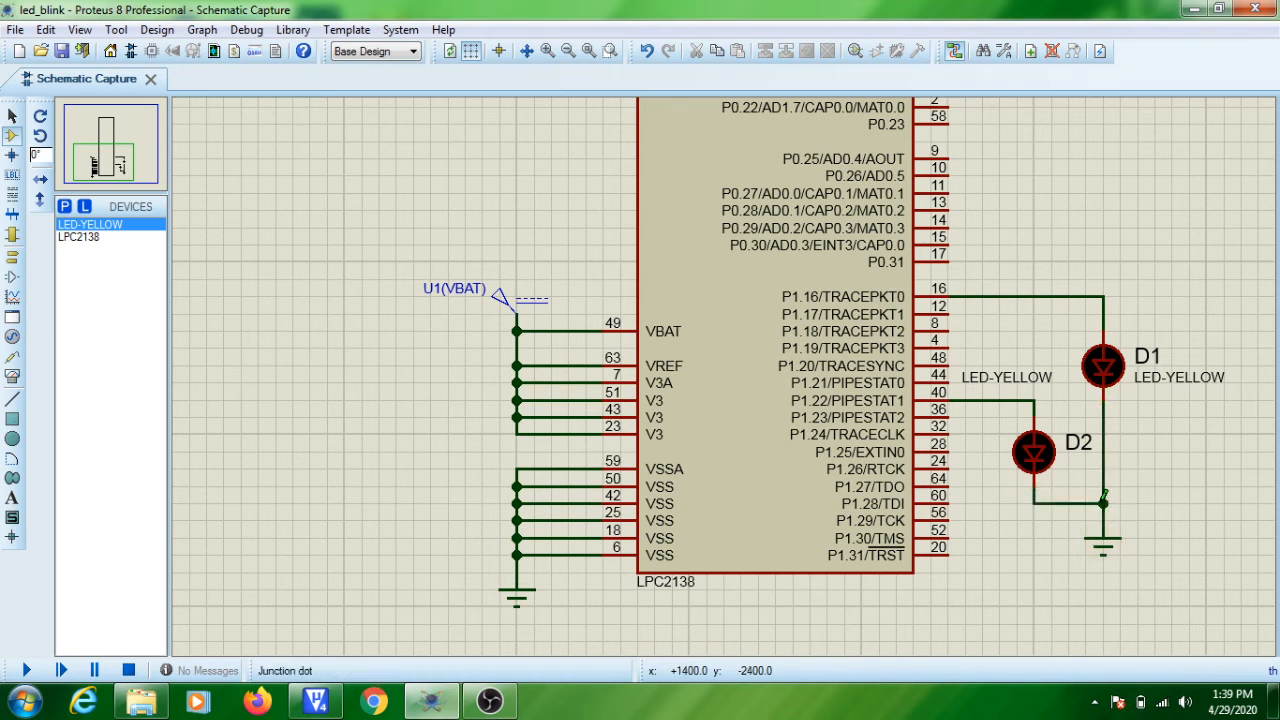
pyautogui.click(1103, 503)
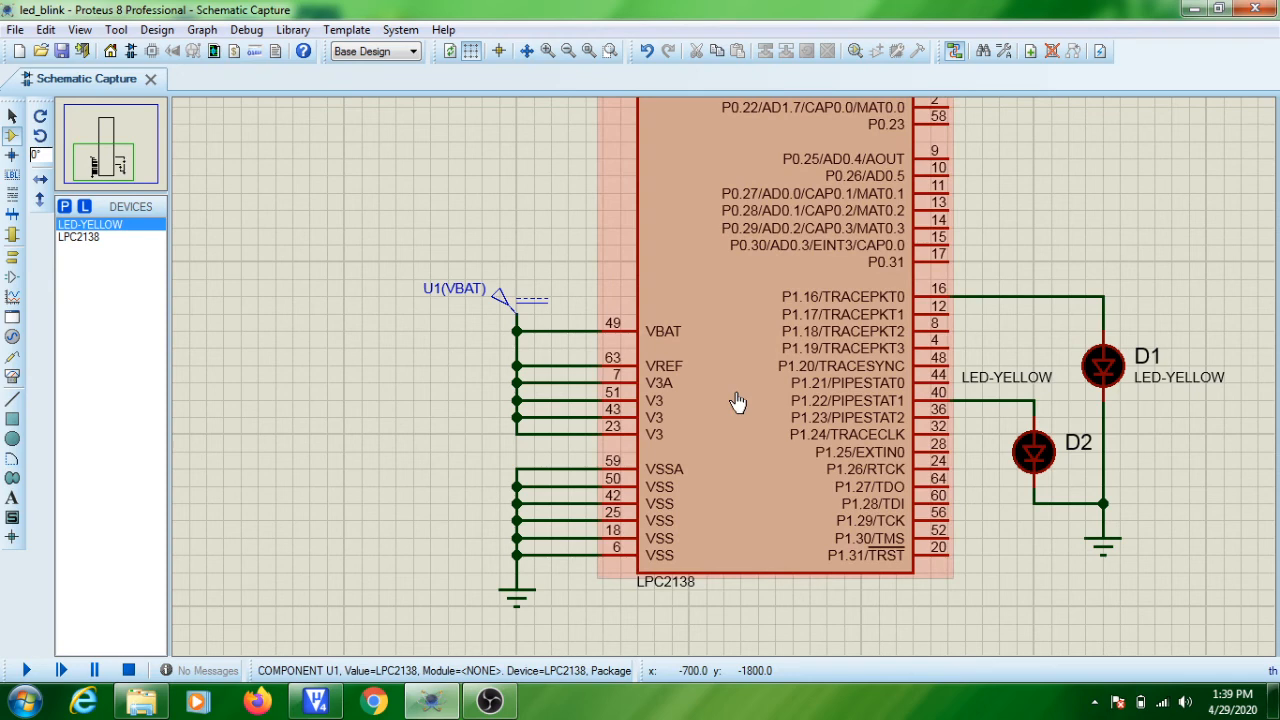
# Set the LPC2138's clock frequency to 12MHz in its component properties.
pyautogui.doubleClick(737, 402)
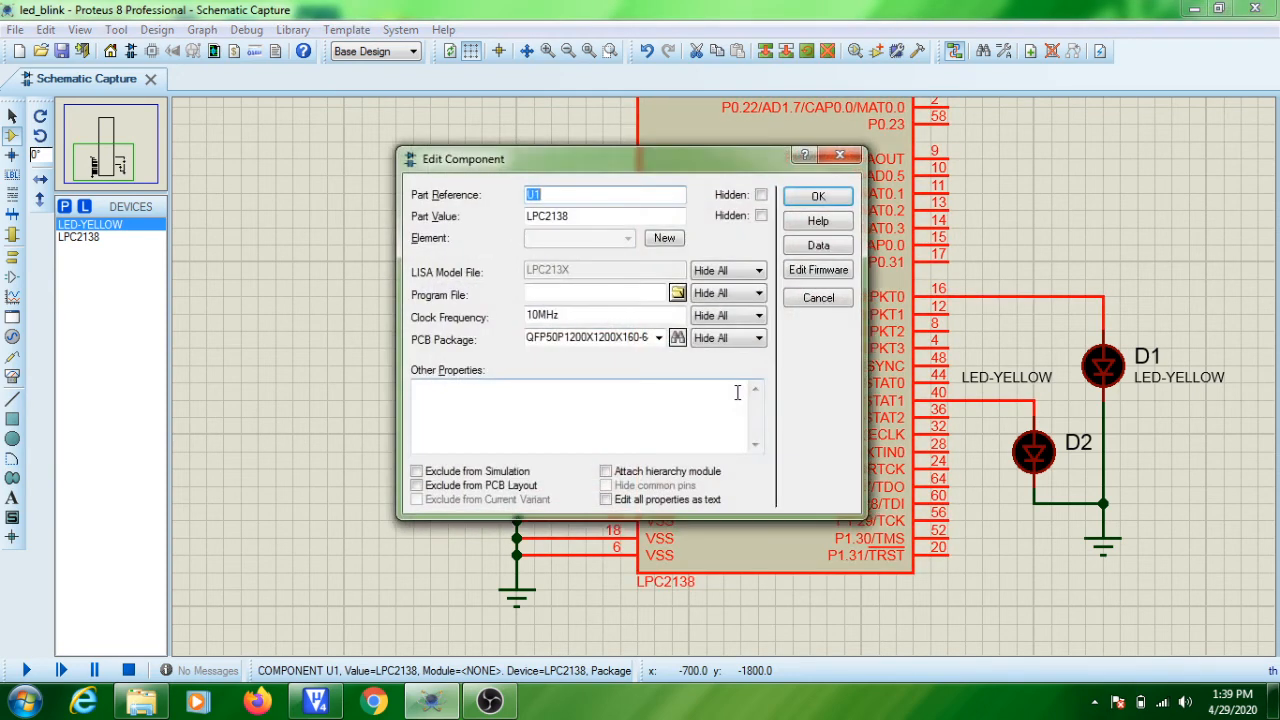
pyautogui.click(530, 316)
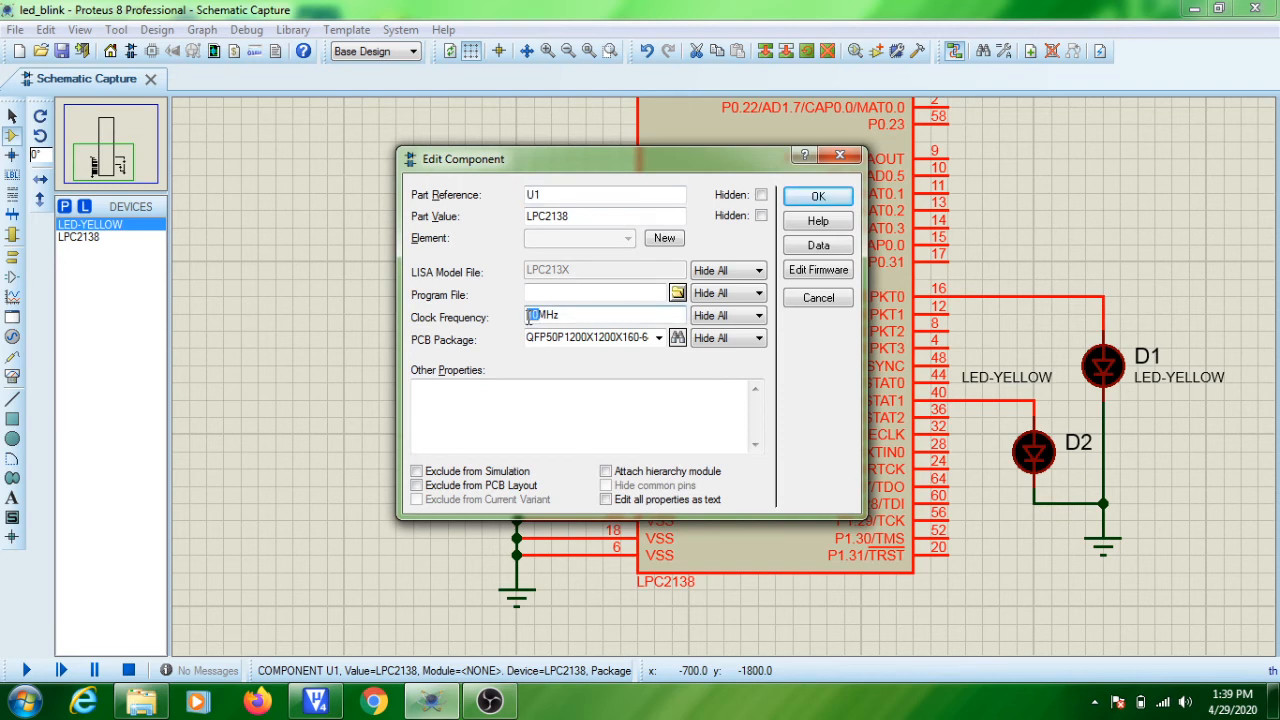
pyautogui.write('12')
pyautogui.press('Num_Lock')
# Load Led_blink_pjt.hex from the Lpc2148_Course folder on drive D: as the LPC2138's program file and apply the component properties.
pyautogui.click(677, 293)
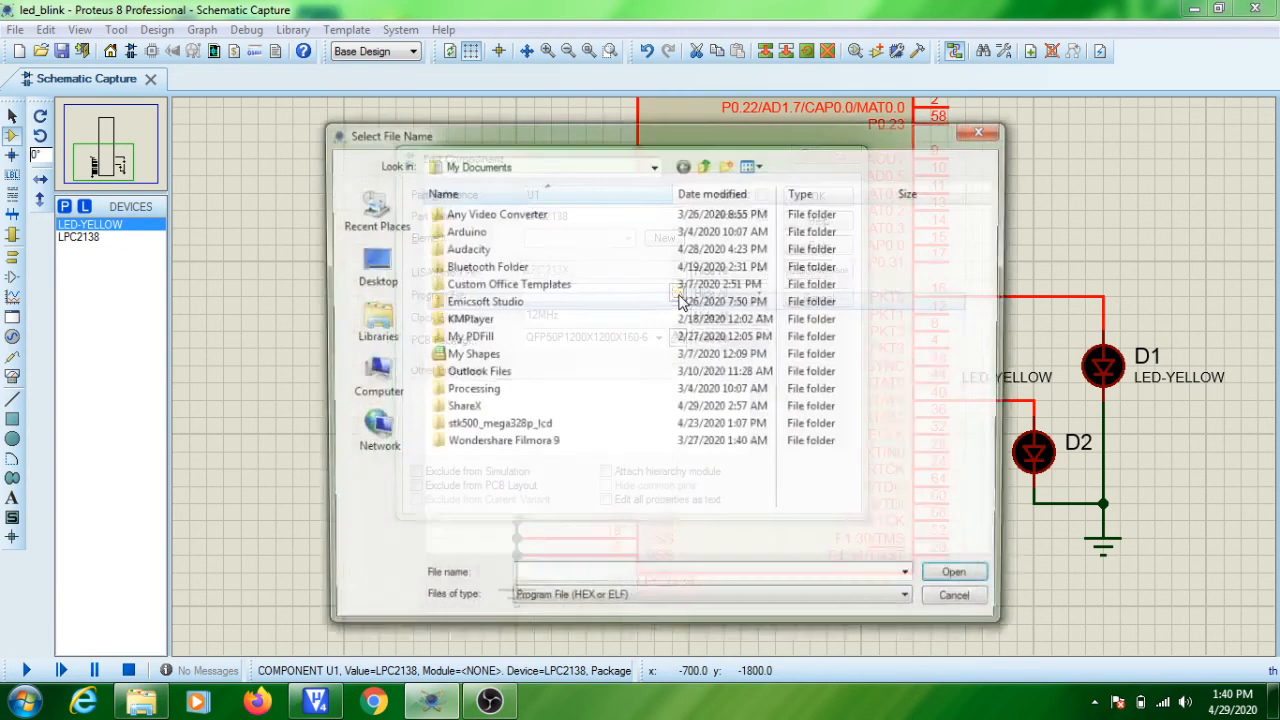
pyautogui.click(371, 378)
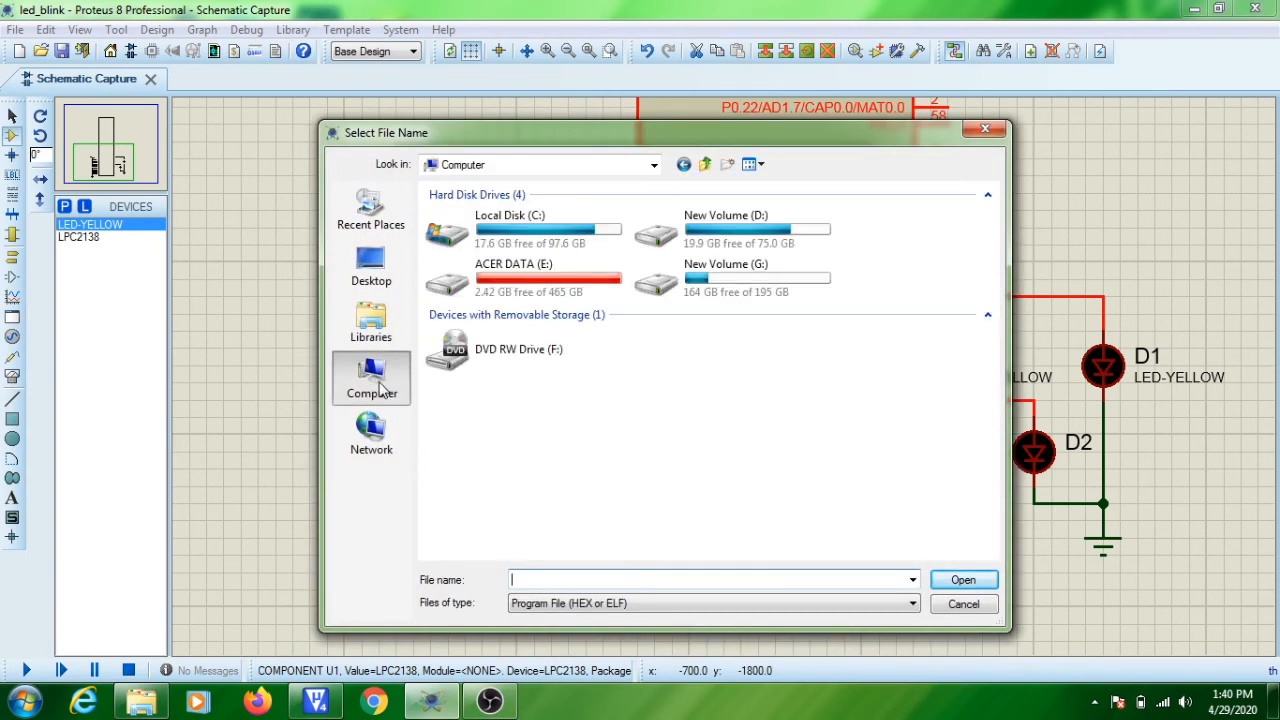
pyautogui.doubleClick(716, 237)
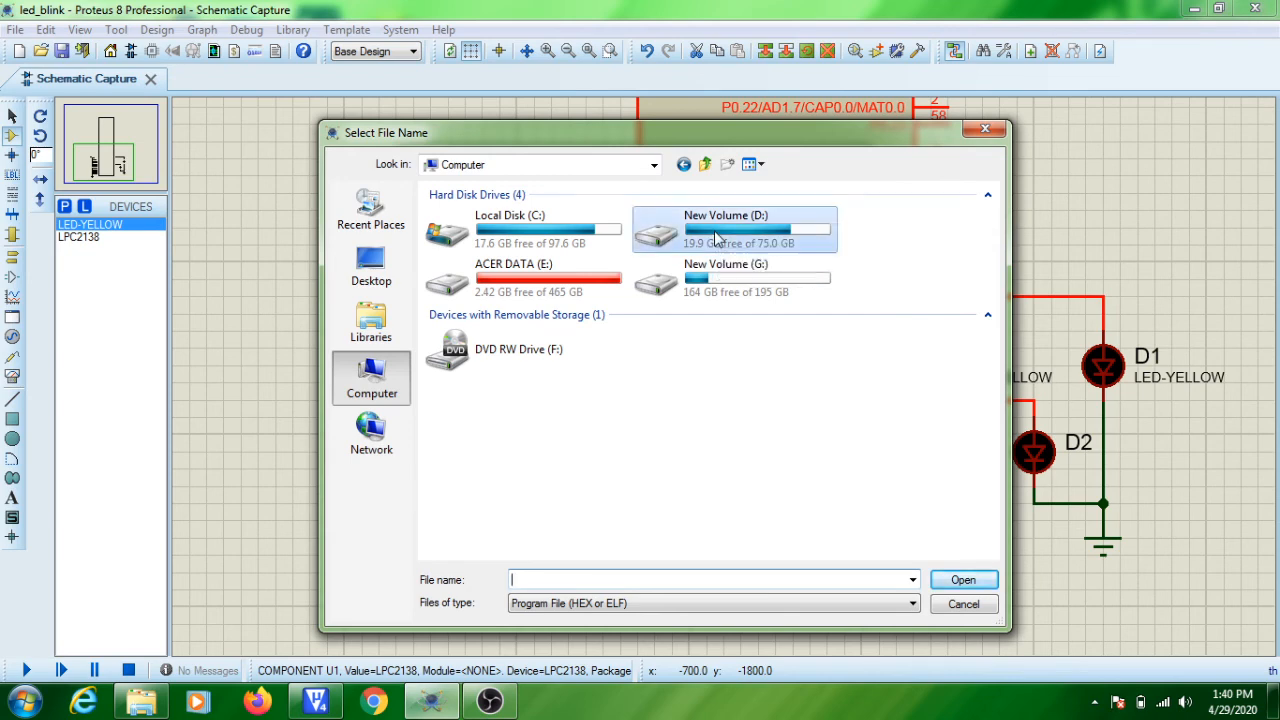
pyautogui.click(546, 312)
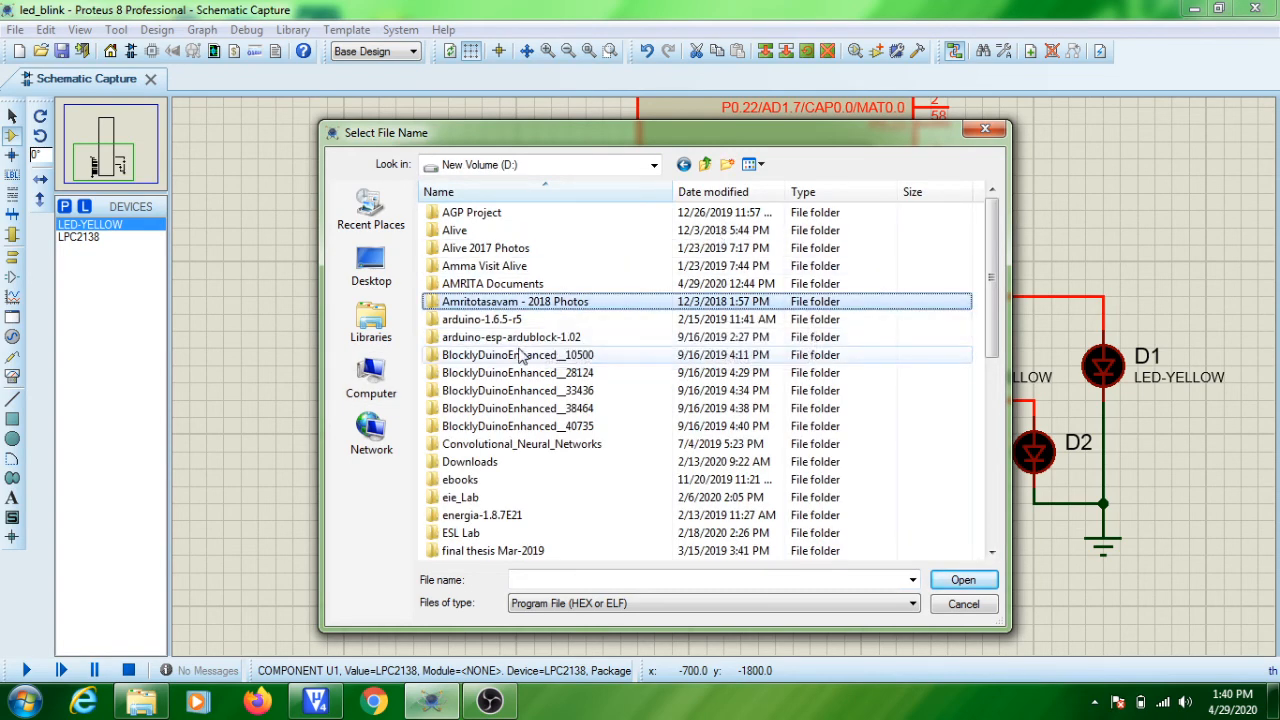
pyautogui.click(519, 351)
pyautogui.press('l')
pyautogui.press('l')
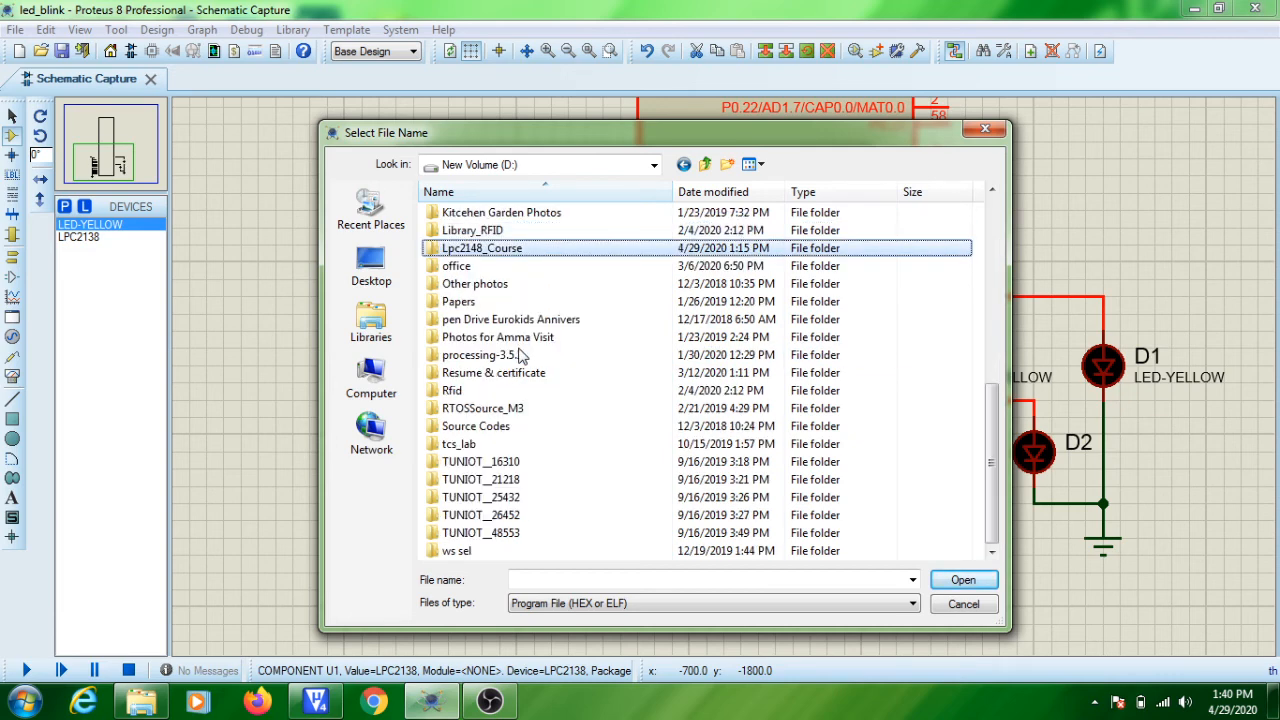
pyautogui.doubleClick(518, 250)
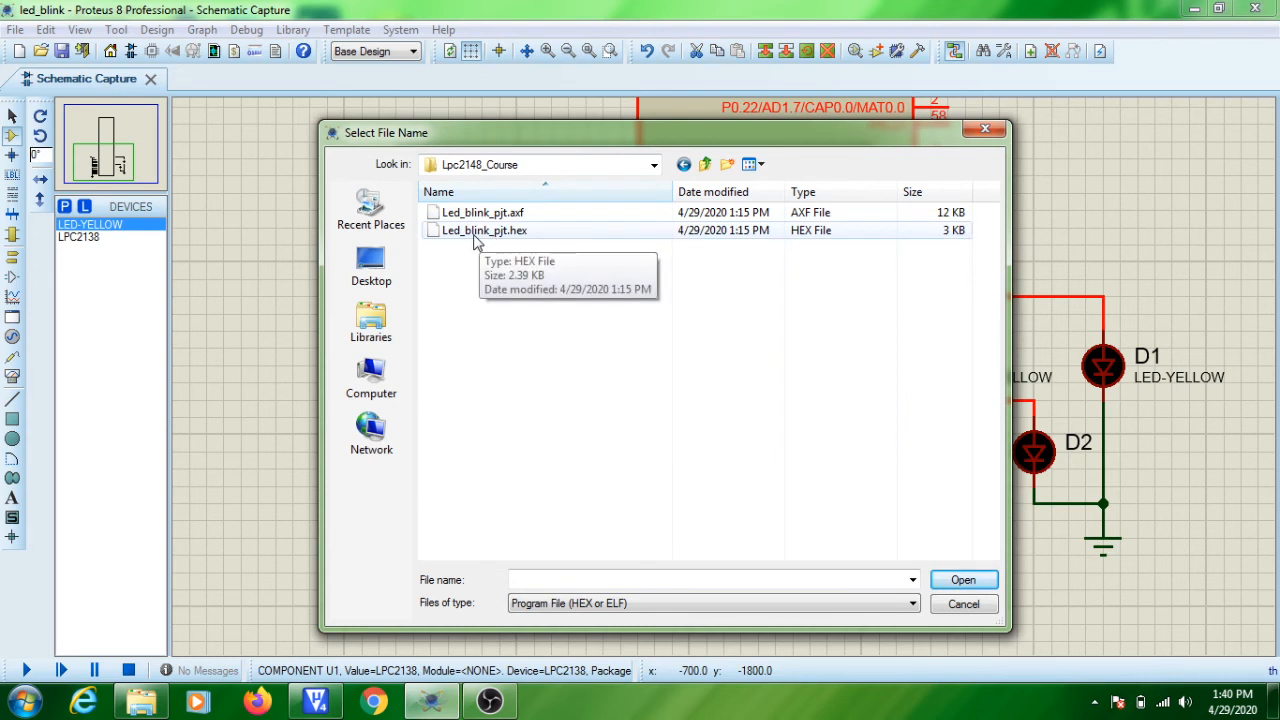
pyautogui.click(477, 237)
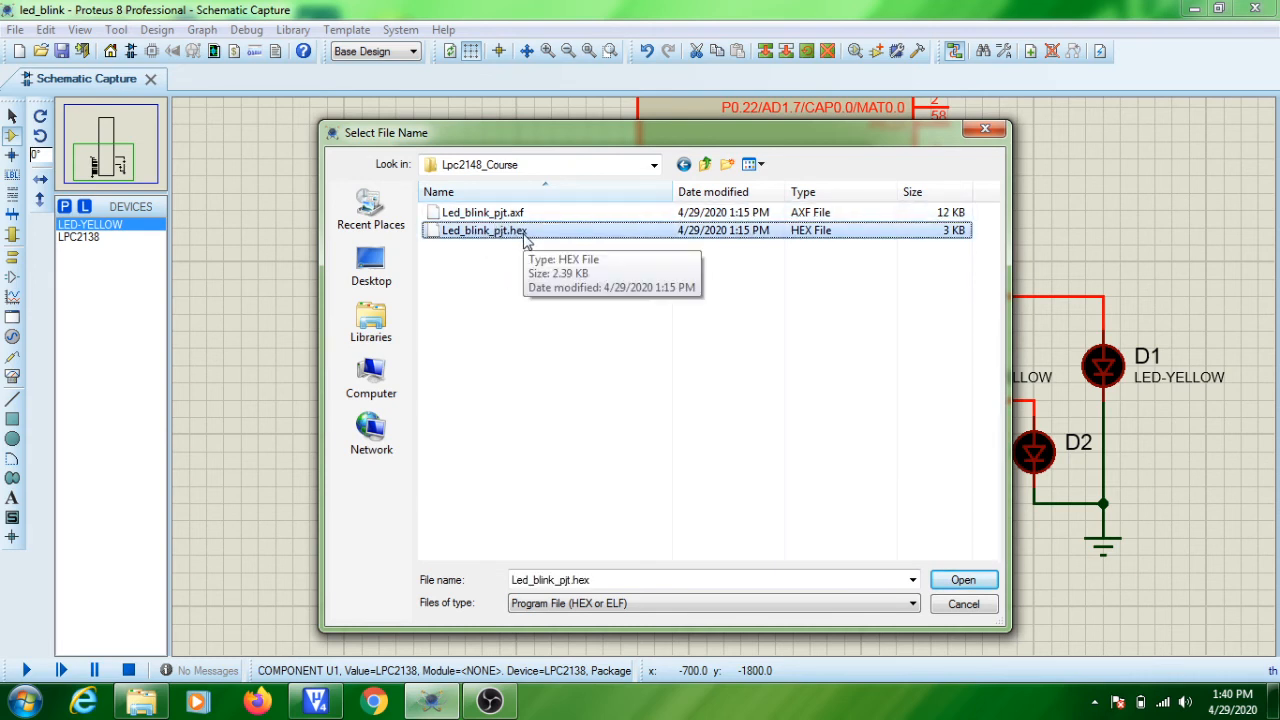
pyautogui.click(962, 581)
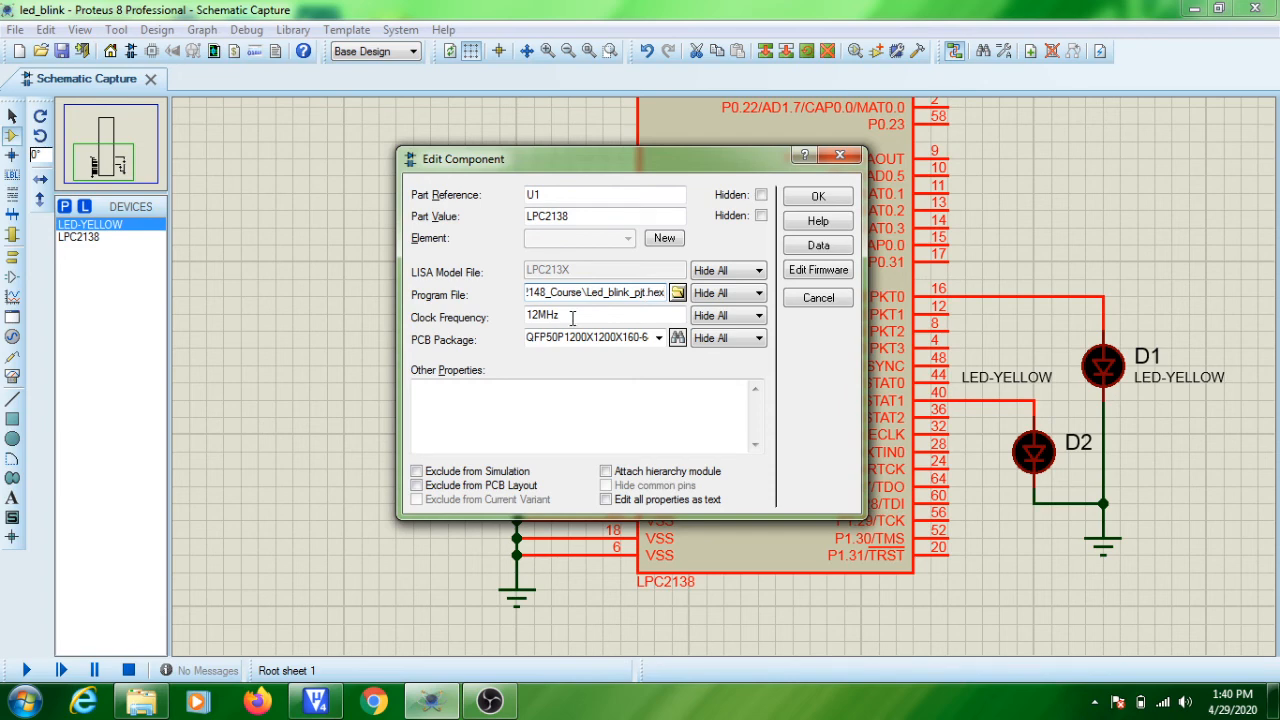
pyautogui.click(818, 197)
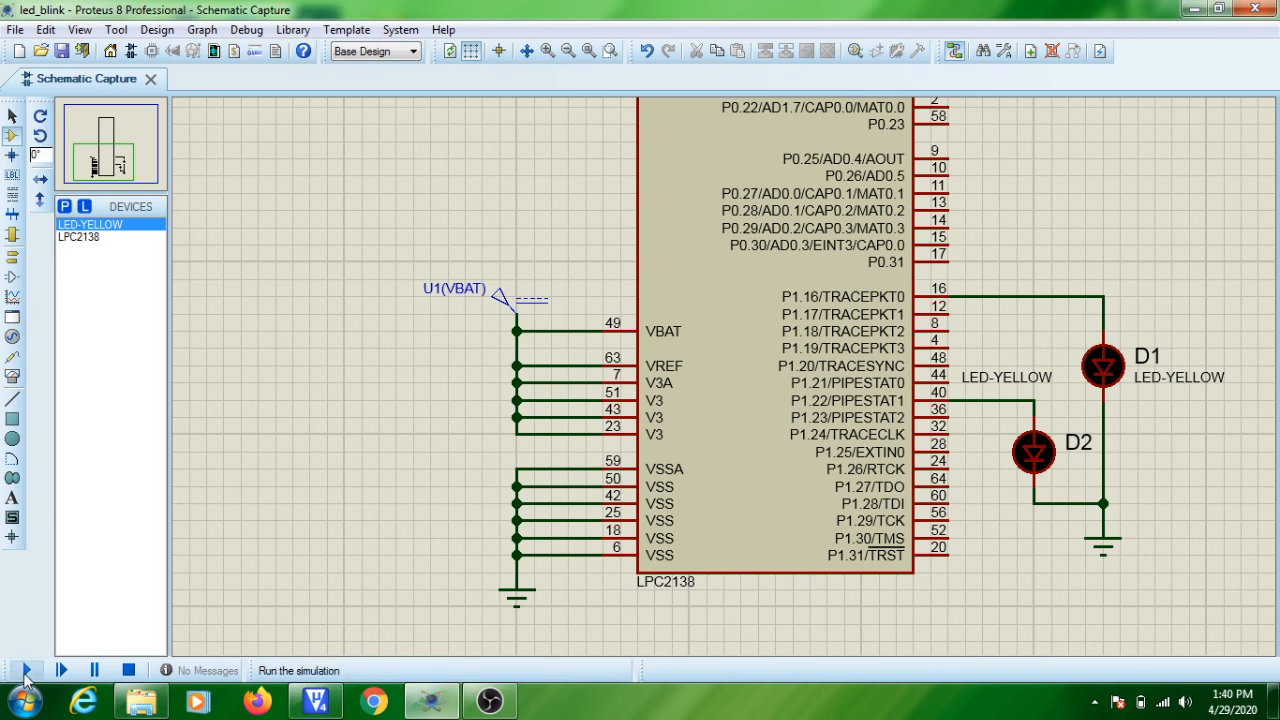
# Run the simulation of the LED blink circuit.
pyautogui.click(27, 672)
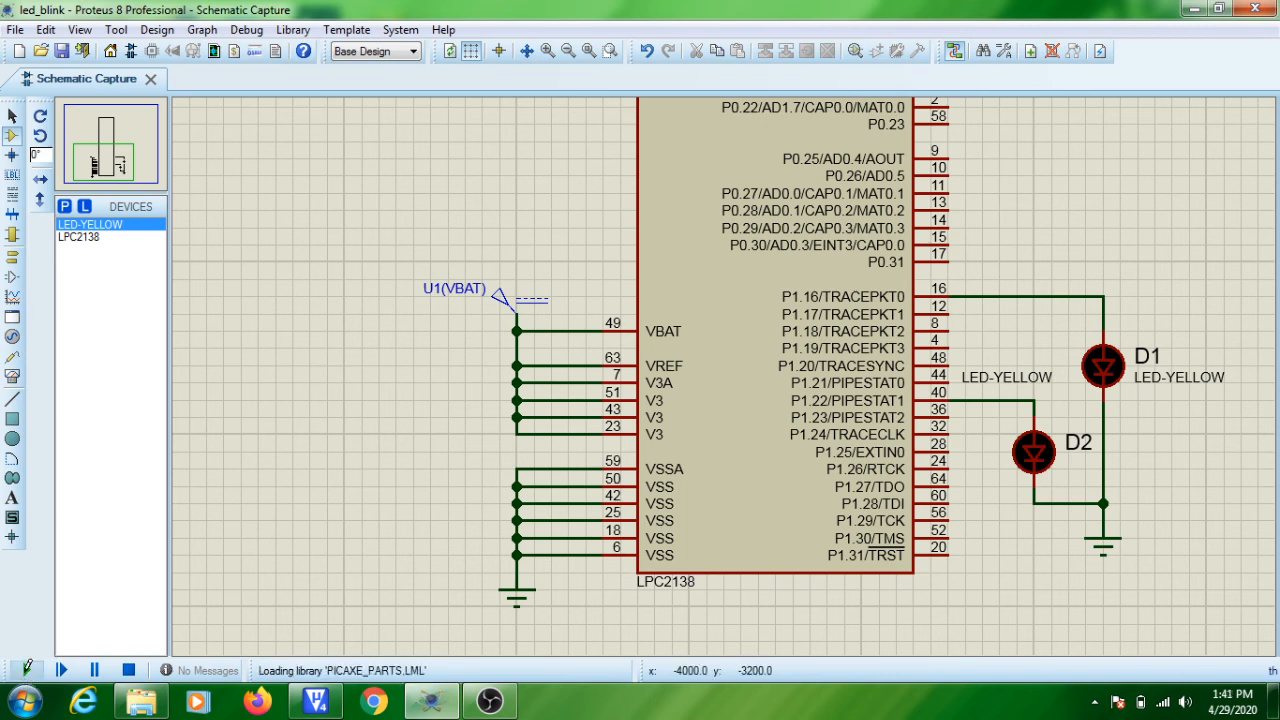